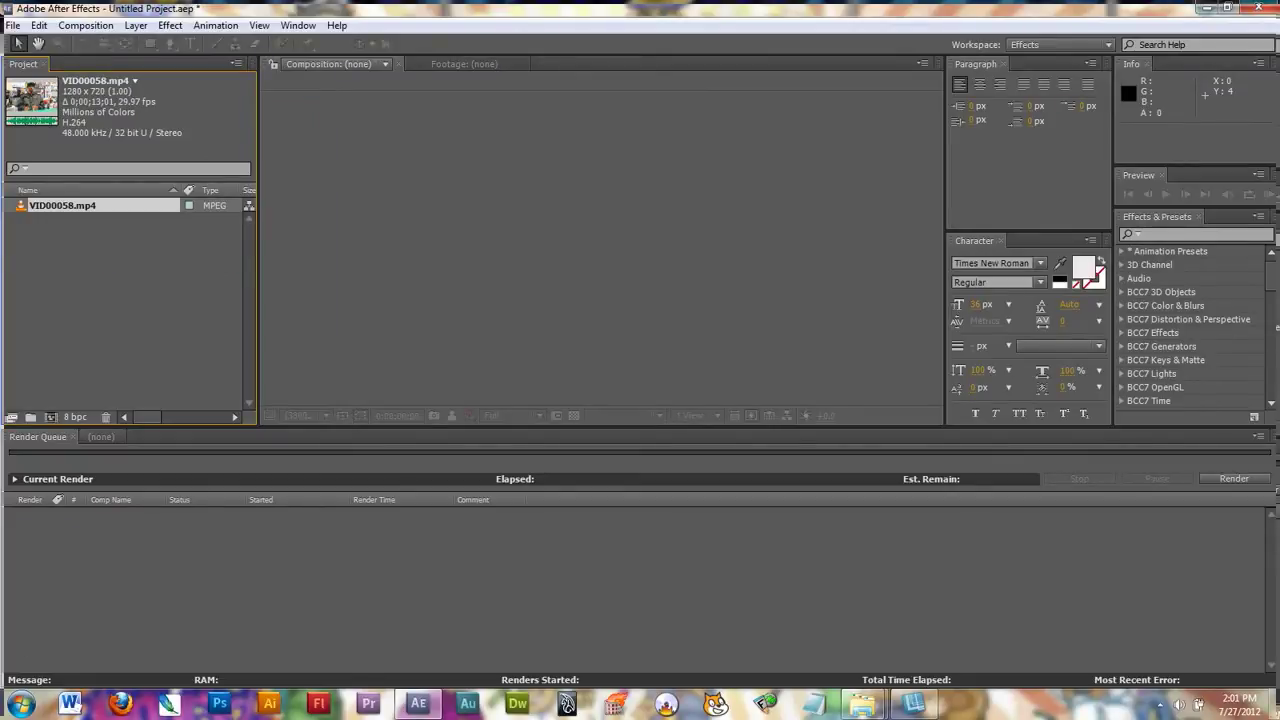
Step: Create a composition from VID00058.mp4 by placing the clip in the empty timeline
click(101, 436)
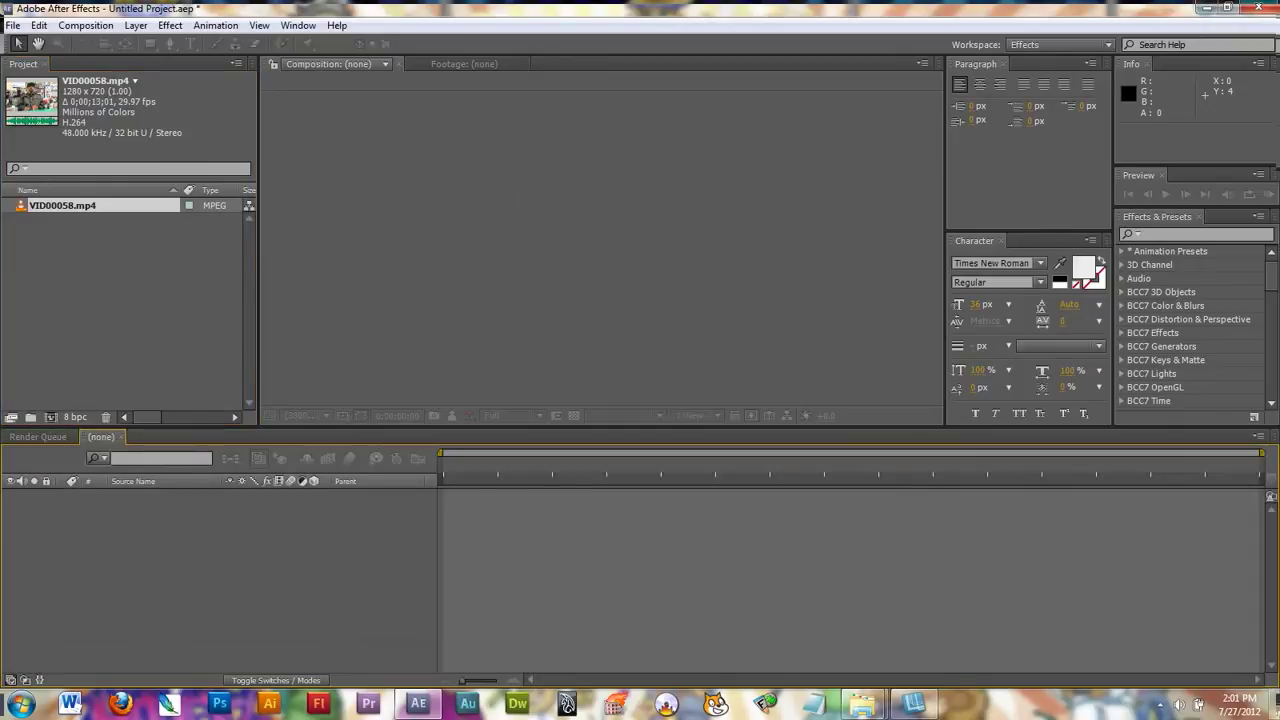
drag(62, 205, 60, 548)
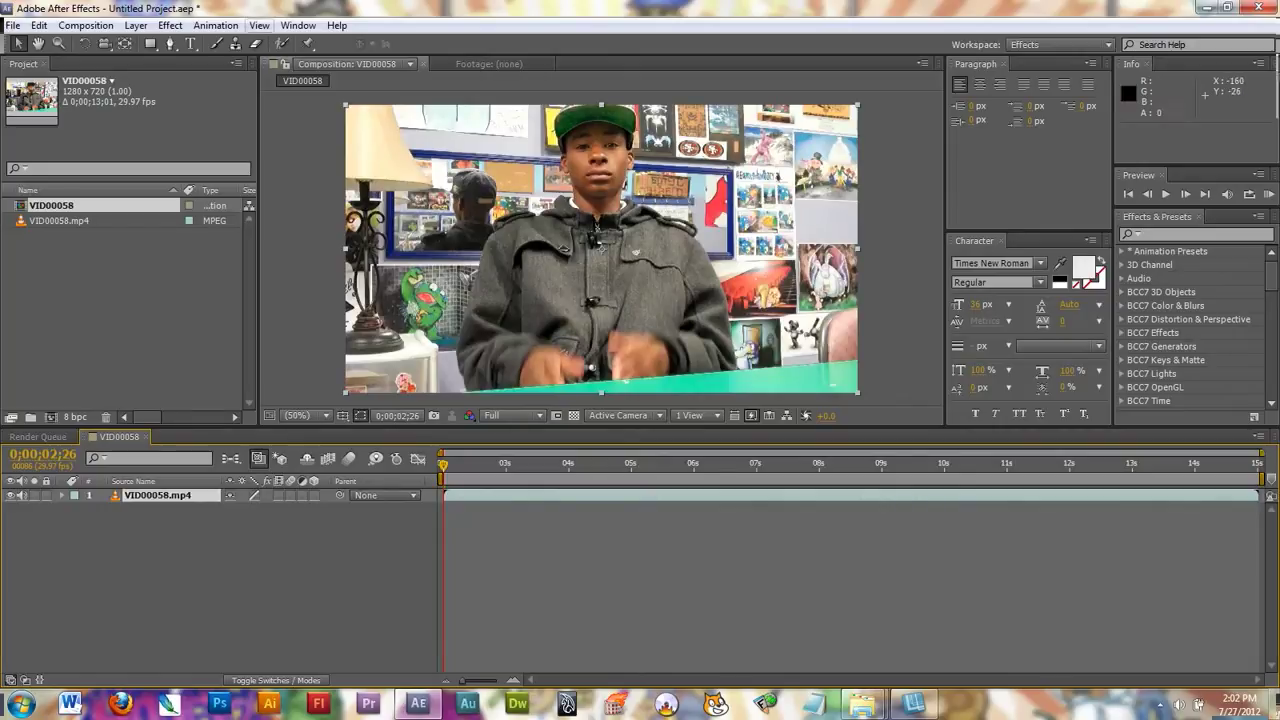
Step: Add a new adjustment layer above the video and rename it "electrical"
click(135, 25)
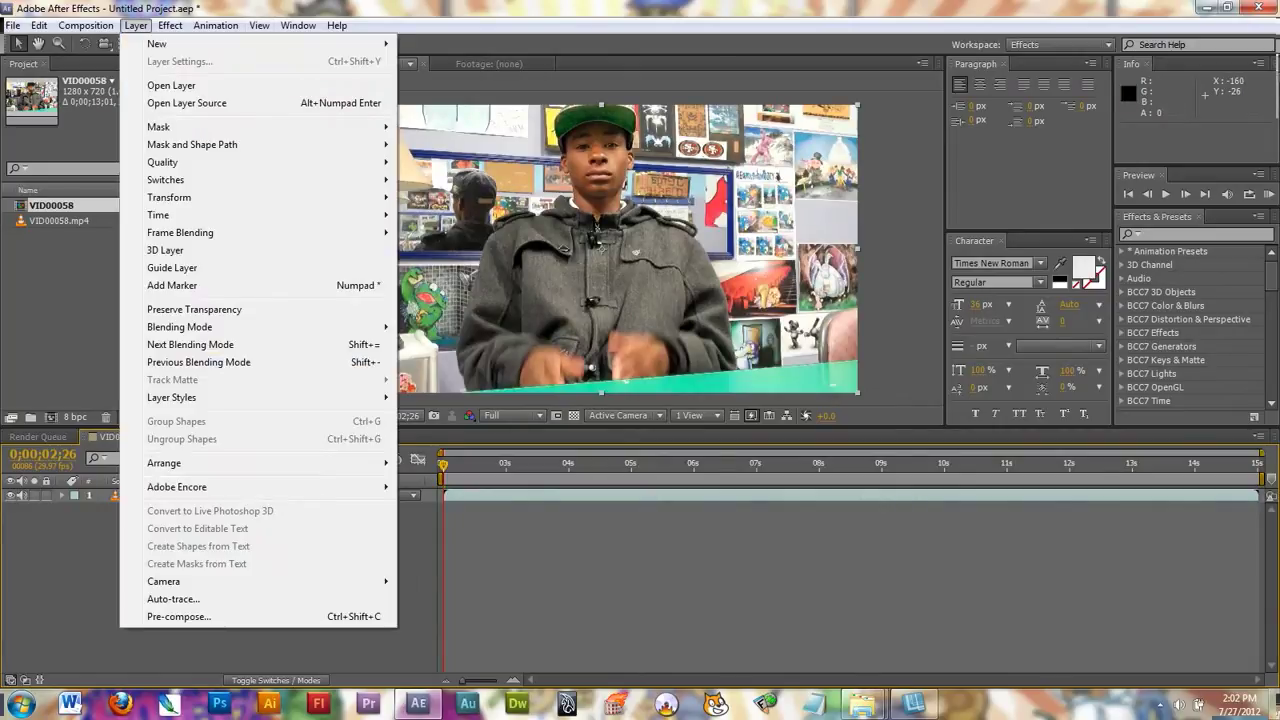
mouse_move(160, 43)
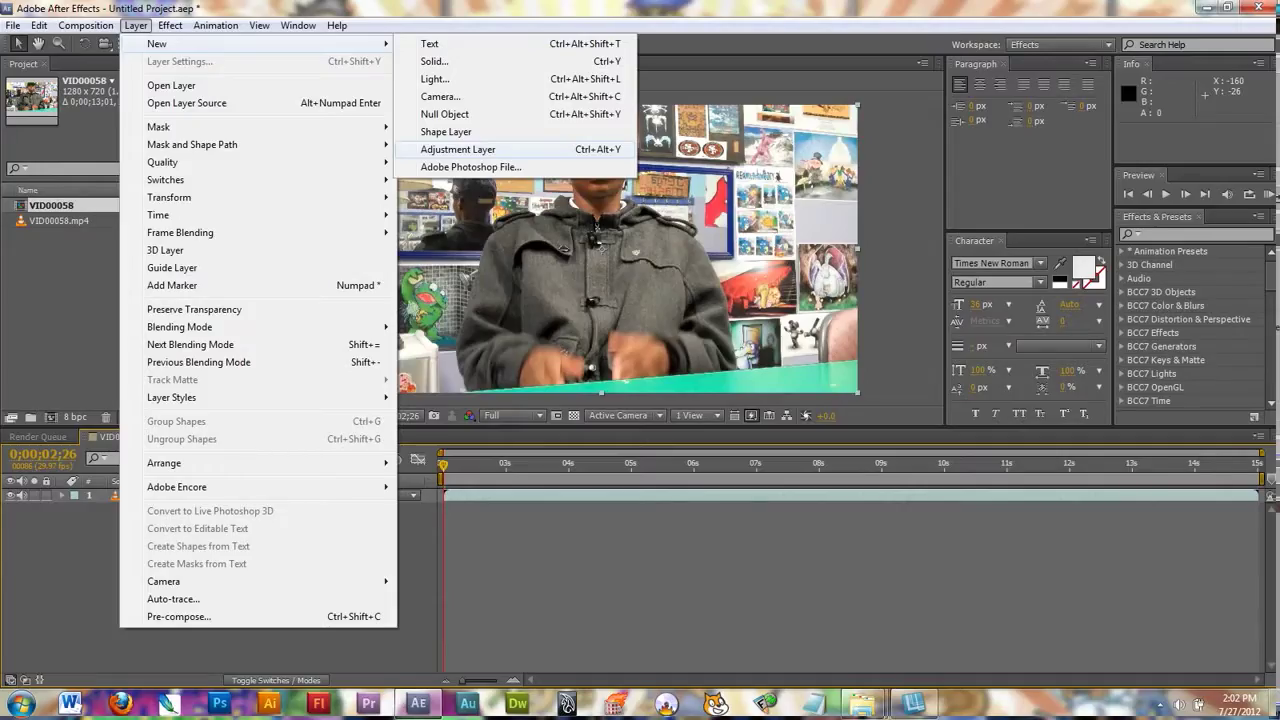
click(458, 149)
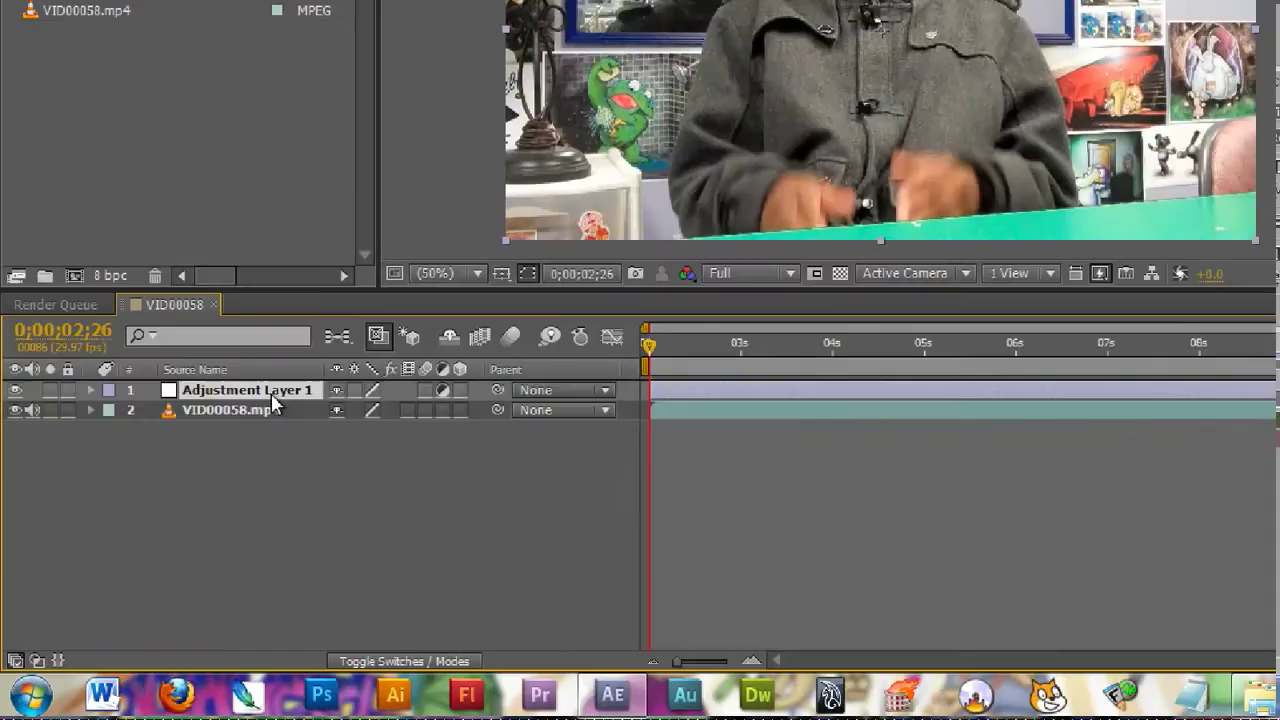
key(Return)
text(electrical)
key(Return)
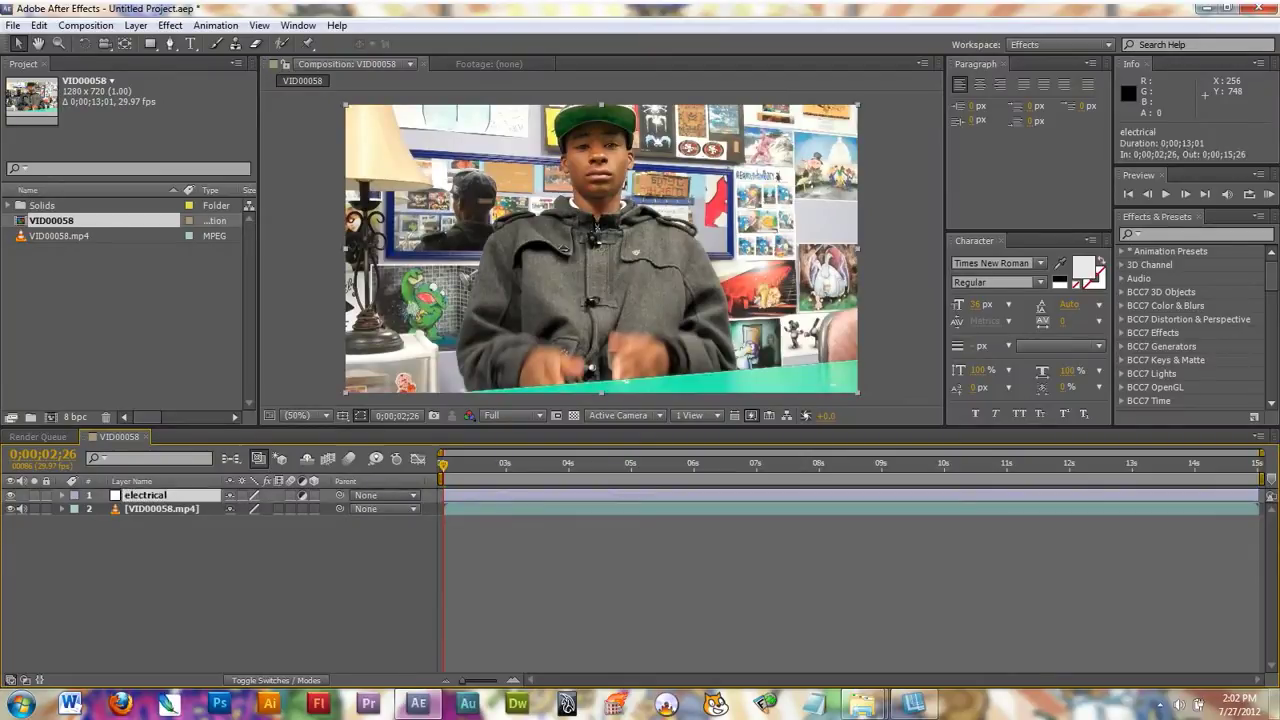
Step: Apply the obsolete Lightning effect to the electrical layer
click(170, 25)
mouse_move(215, 25)
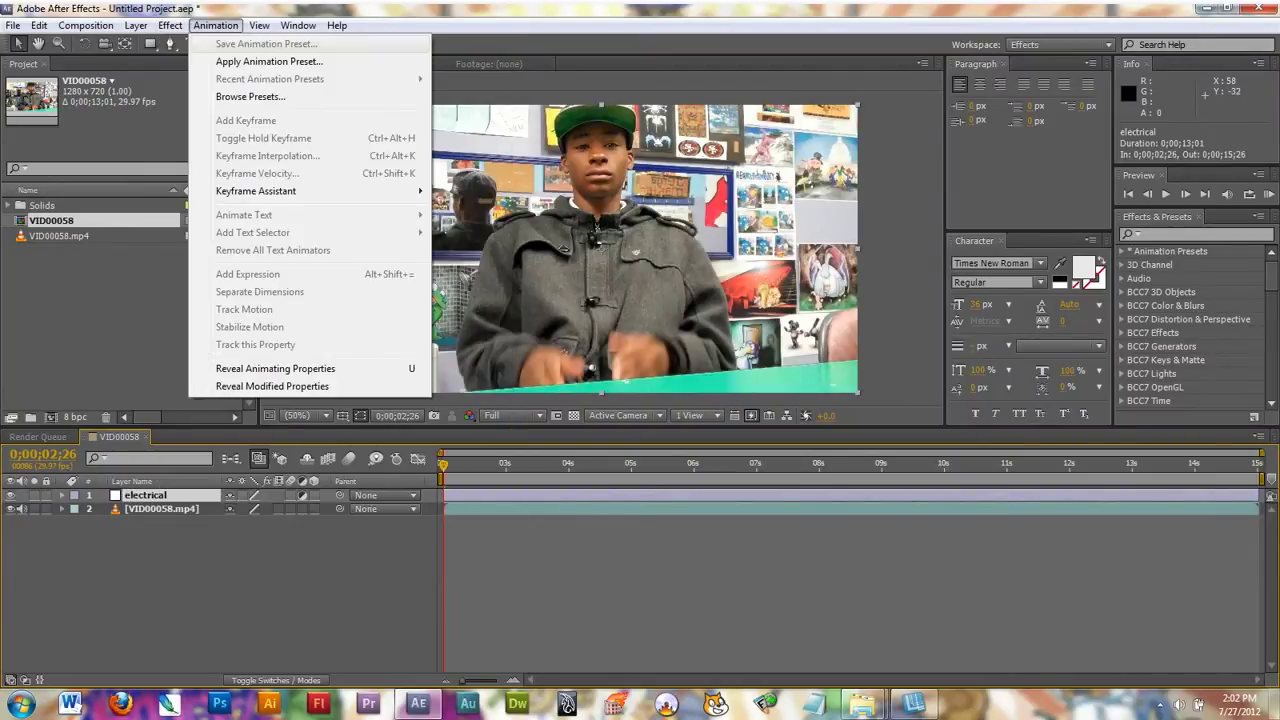
mouse_move(170, 25)
mouse_move(440, 42)
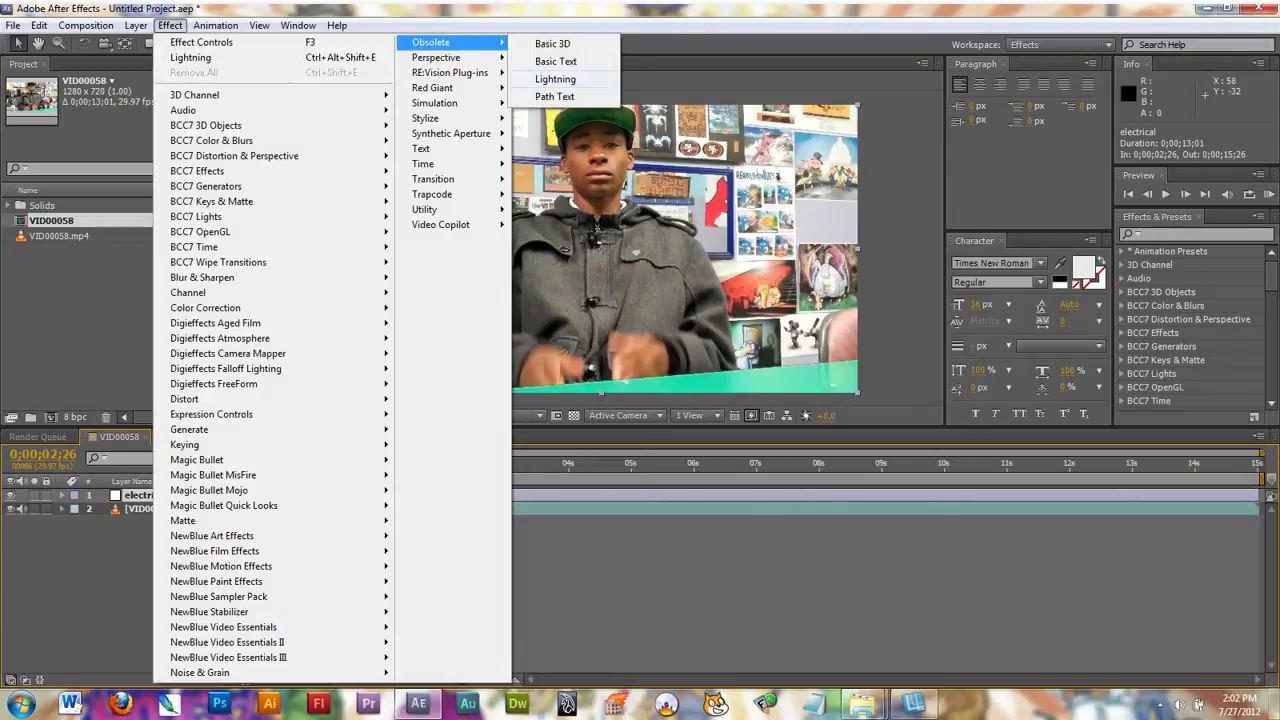
click(555, 79)
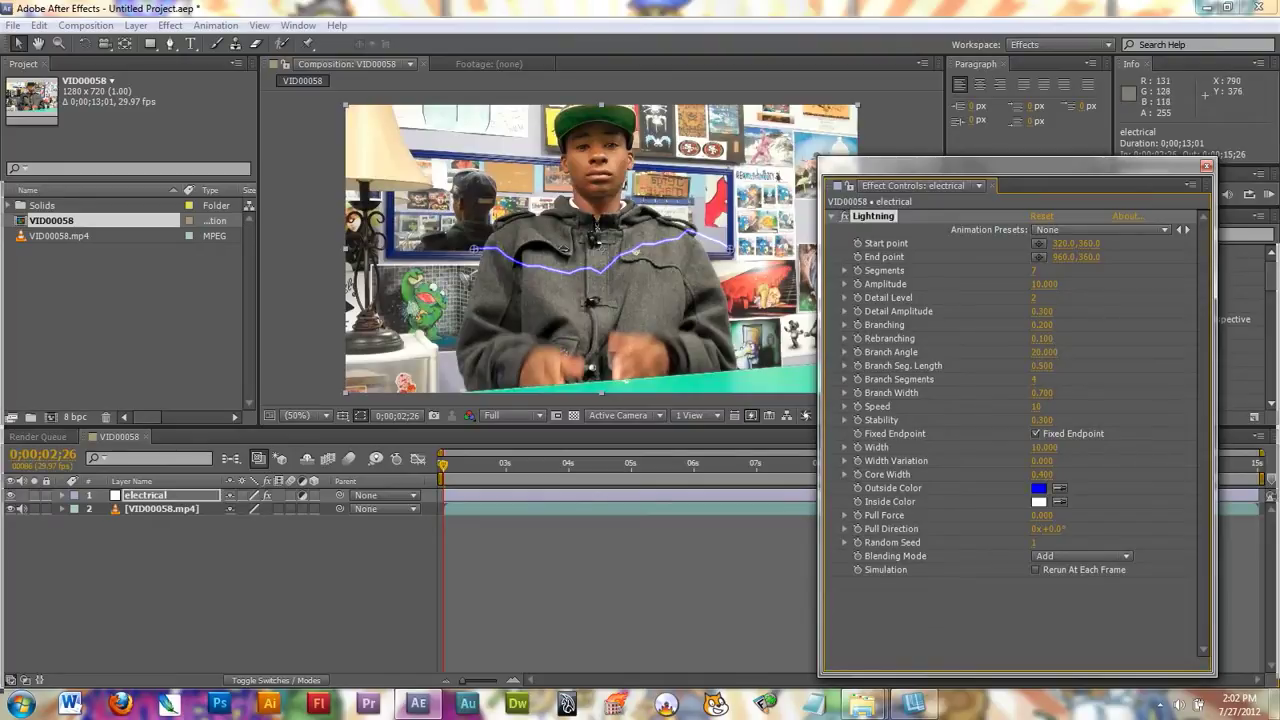
Step: Place the lightning's start point at about 424, 388 and its end point at about 786, 402 across the jacket
drag(478, 245, 502, 256)
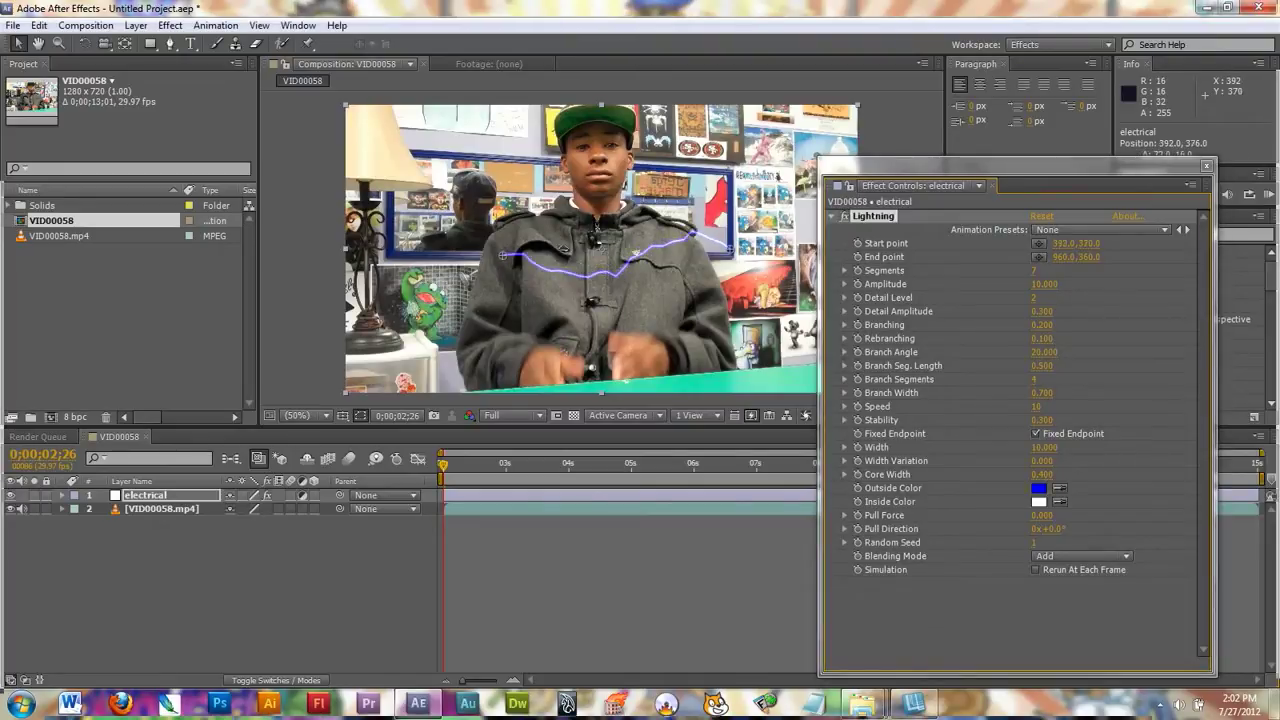
drag(729, 245, 660, 266)
drag(502, 255, 515, 260)
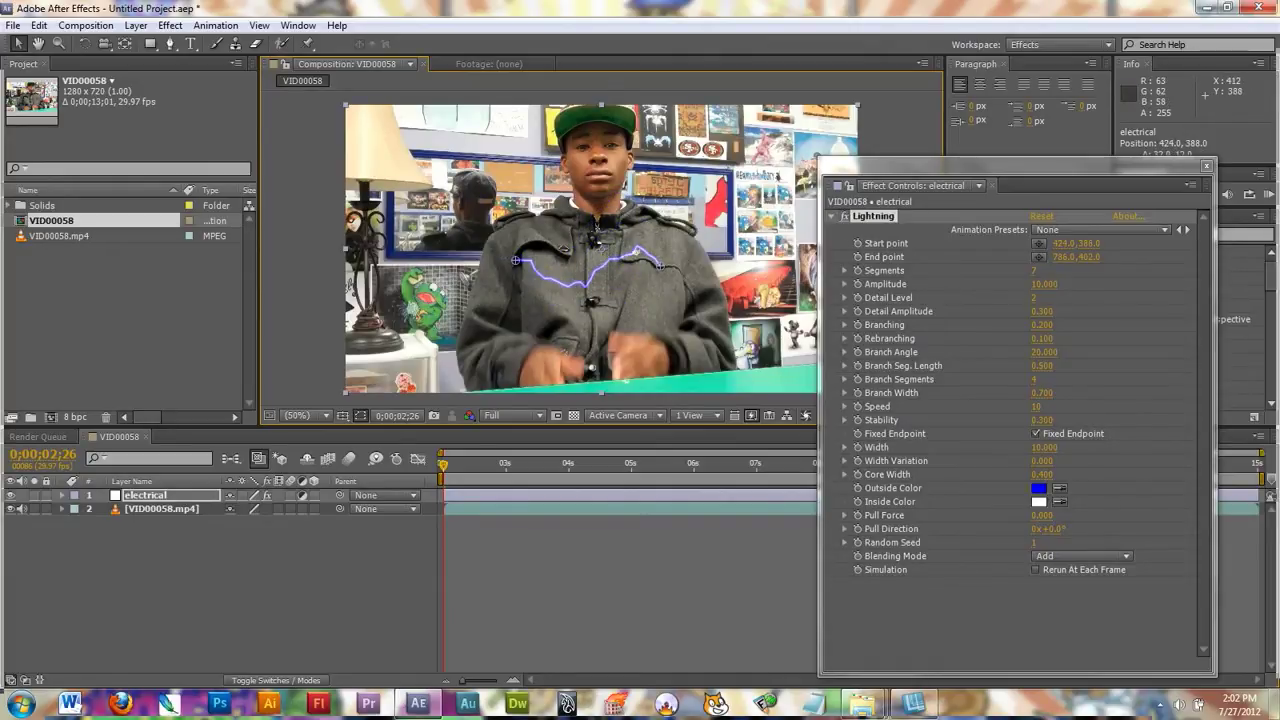
Step: At 0;00;03;15, fit the lightning between the hands, with its start point at about 594, 392 and end point at about 704, 406
key(space)
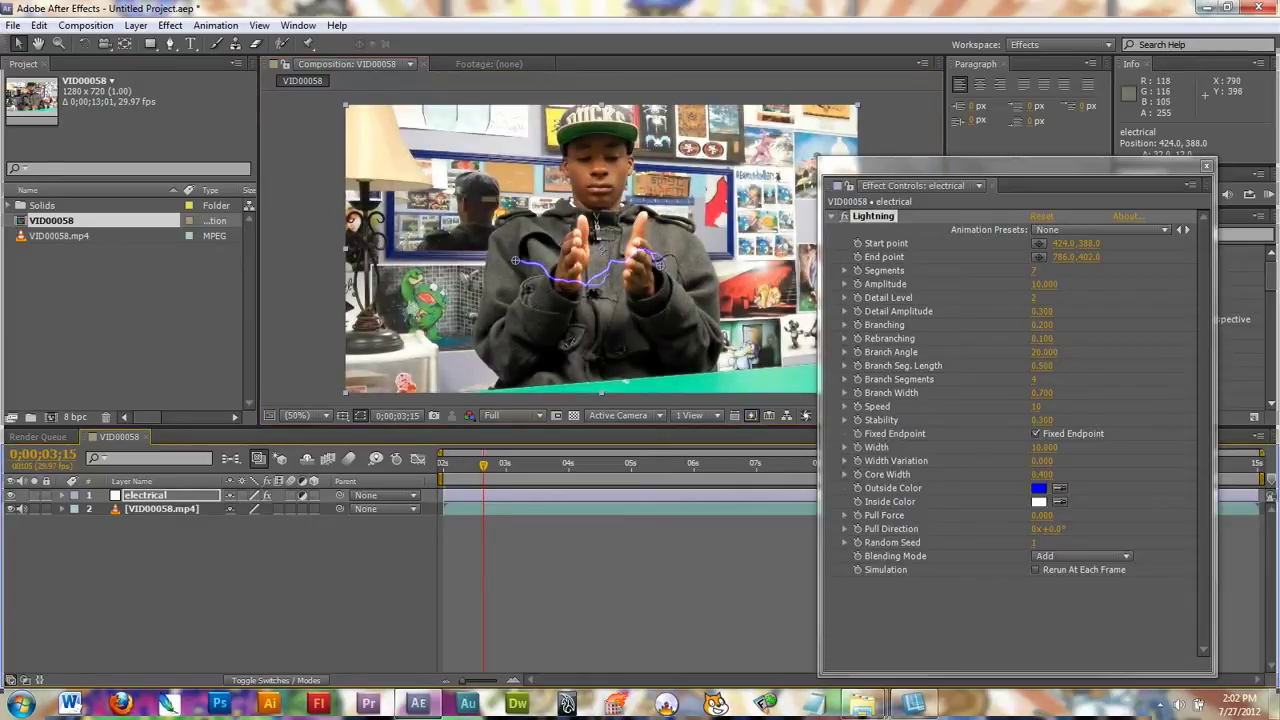
drag(661, 265, 628, 268)
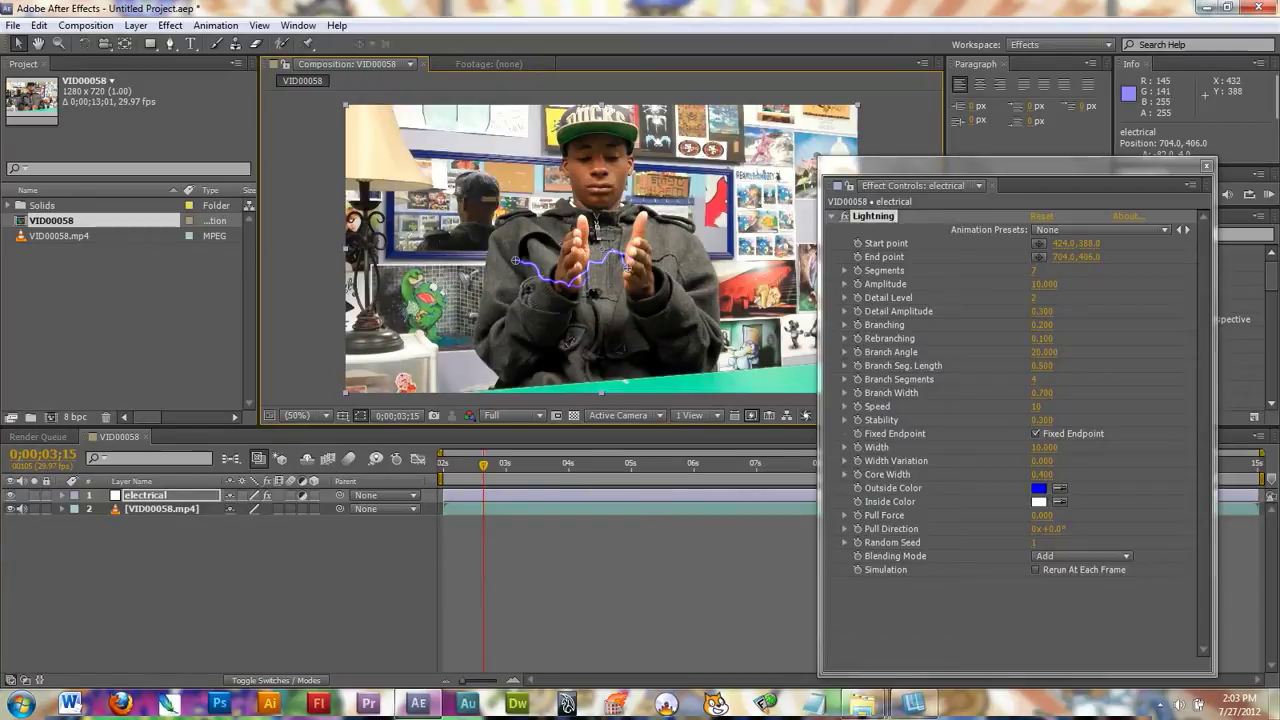
drag(515, 261, 583, 262)
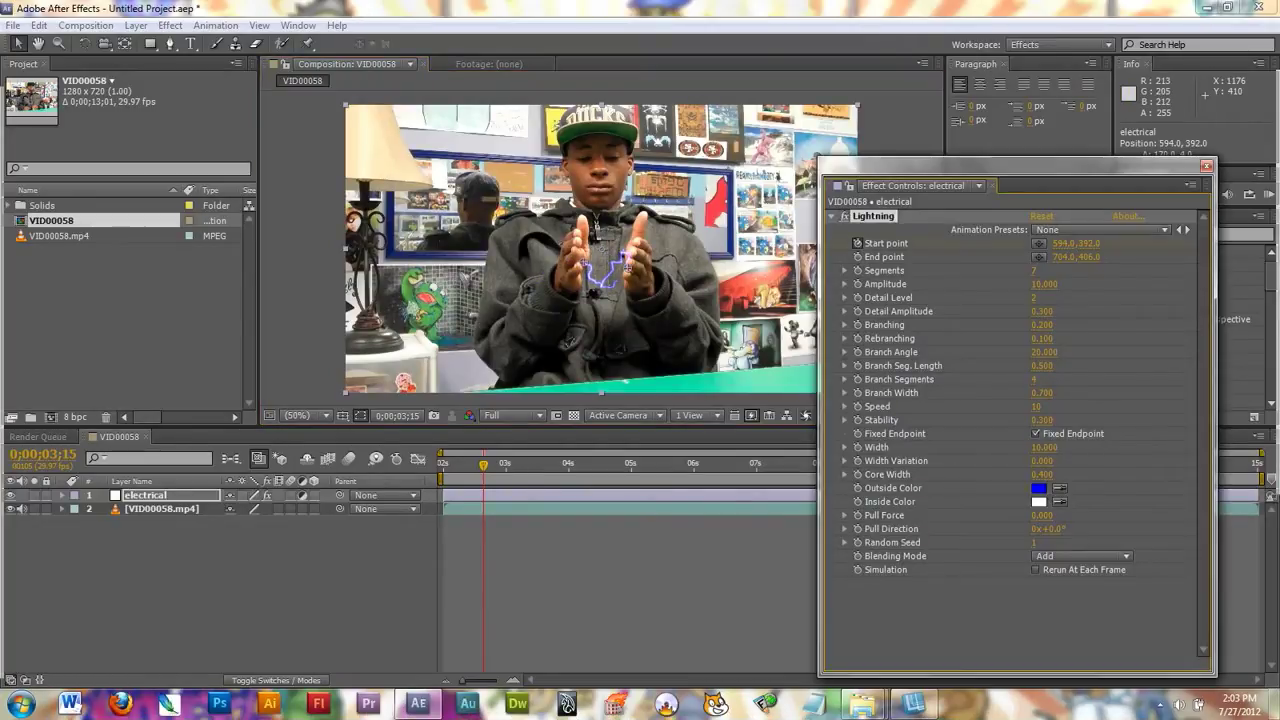
Step: Enable keyframing for the lightning's start and end points at 0;00;03;15 and expand the layer's Lightning properties in the timeline
click(857, 243)
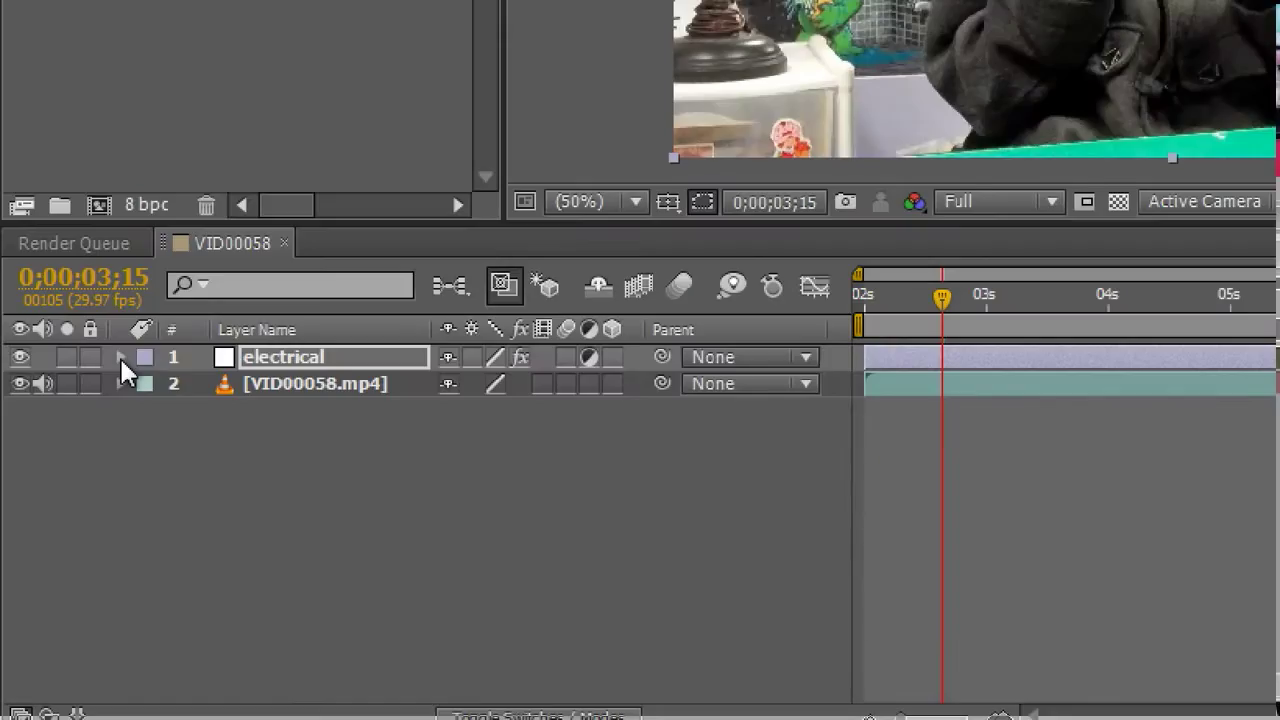
click(120, 357)
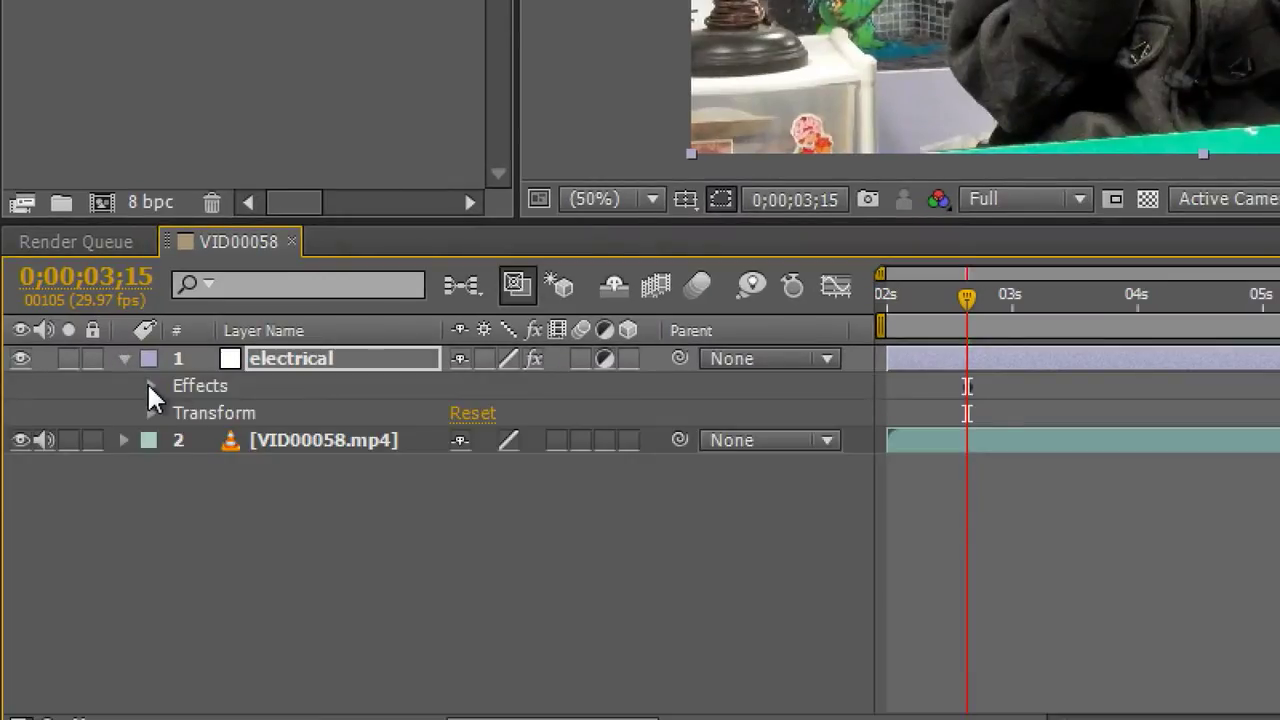
click(152, 386)
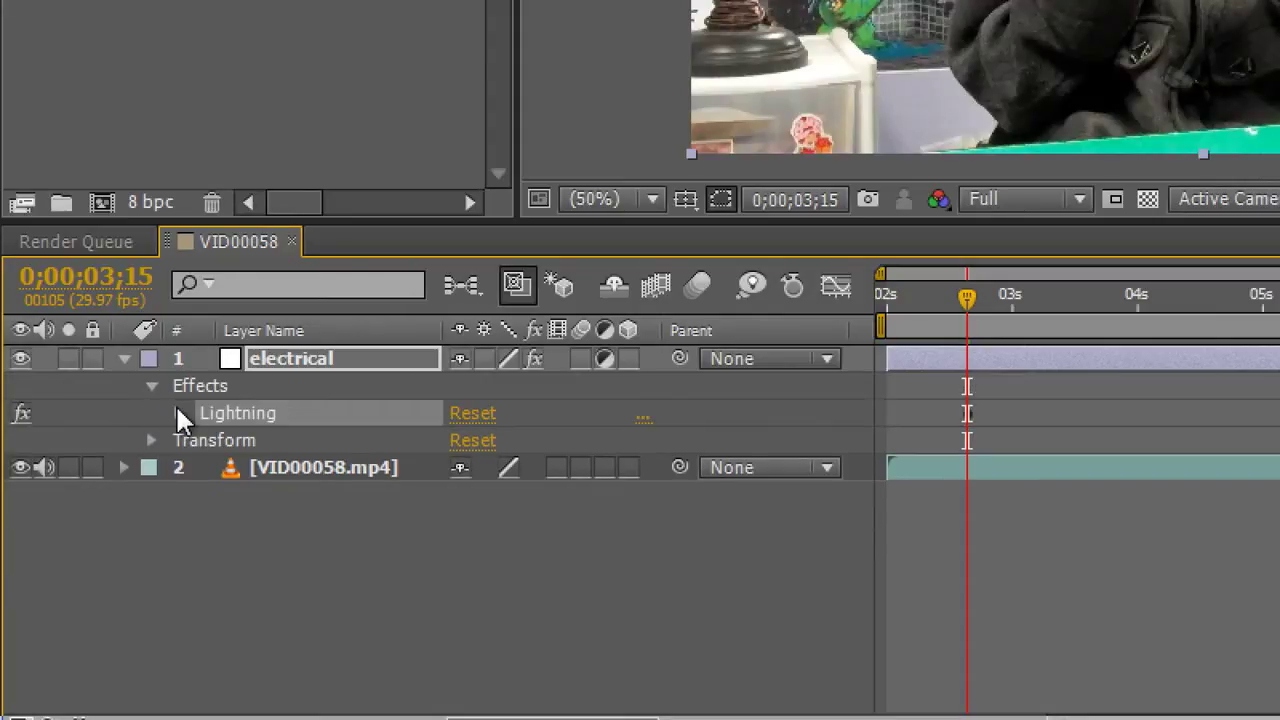
click(179, 412)
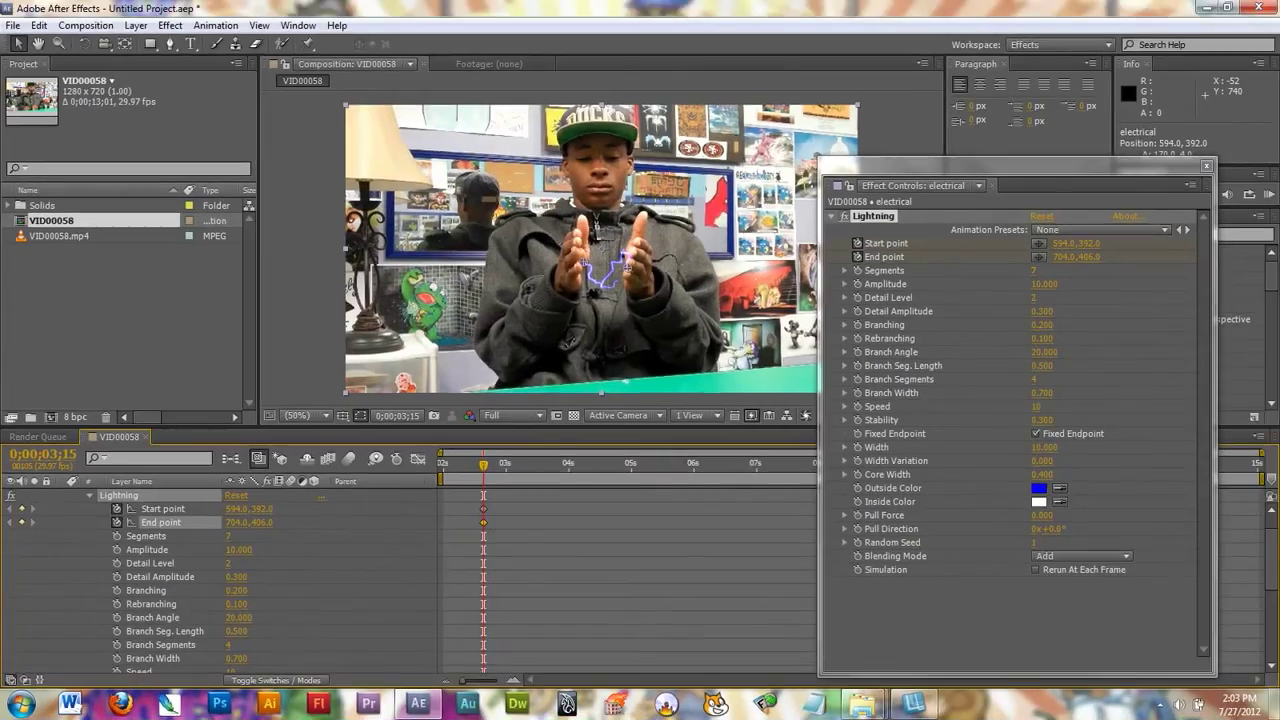
Step: At 0;00;04;26, keyframe the lightning on the separated hands: start point about 402, 342 and end point about 842, 354
drag(483, 465, 481, 465)
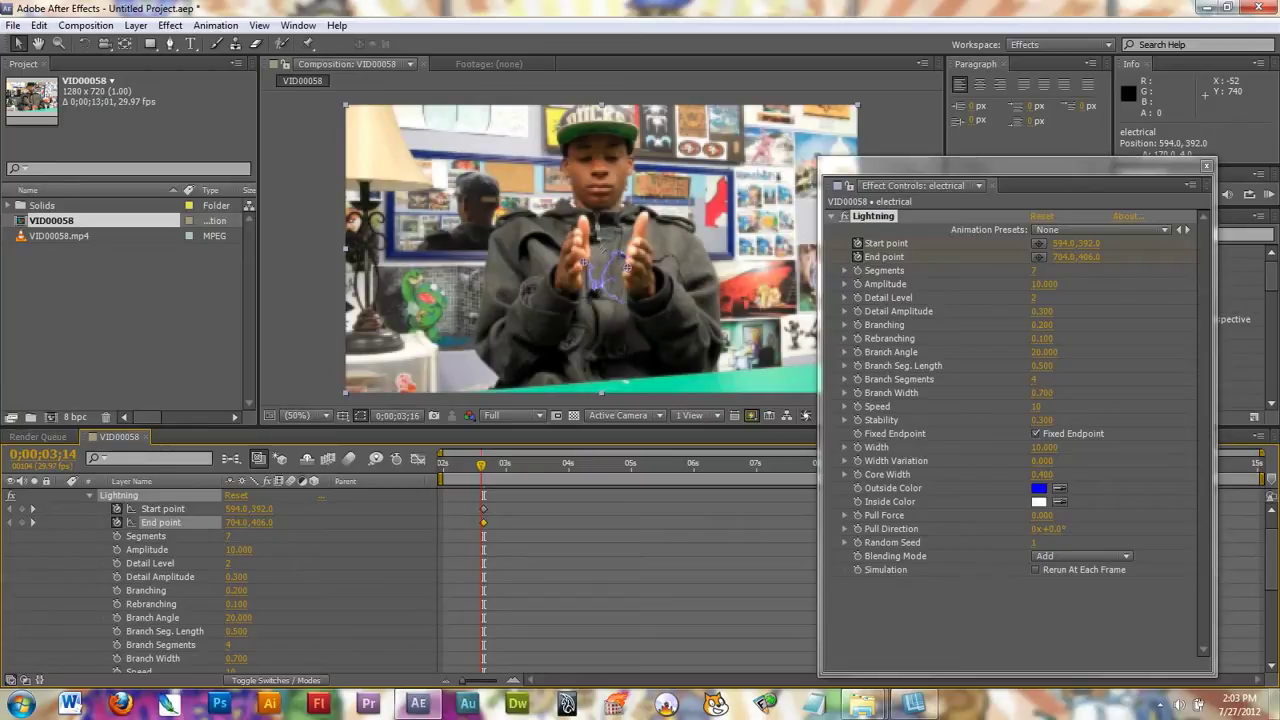
key(space)
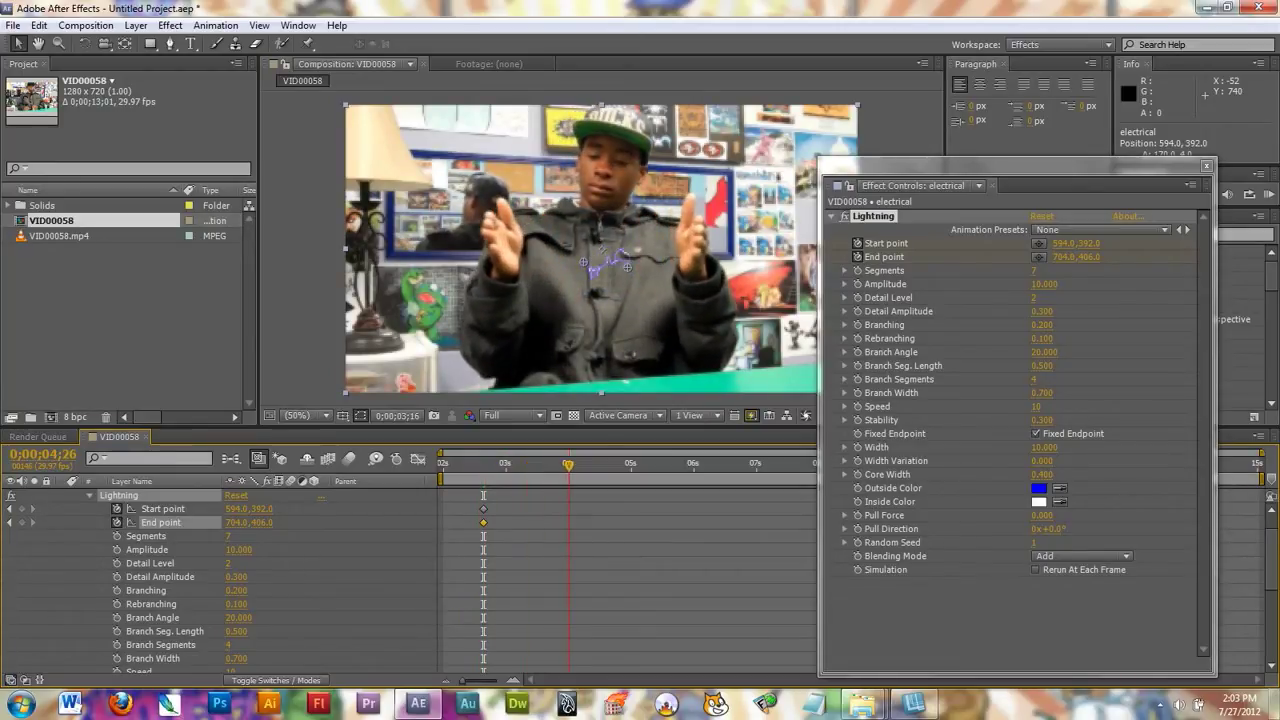
drag(627, 267, 681, 247)
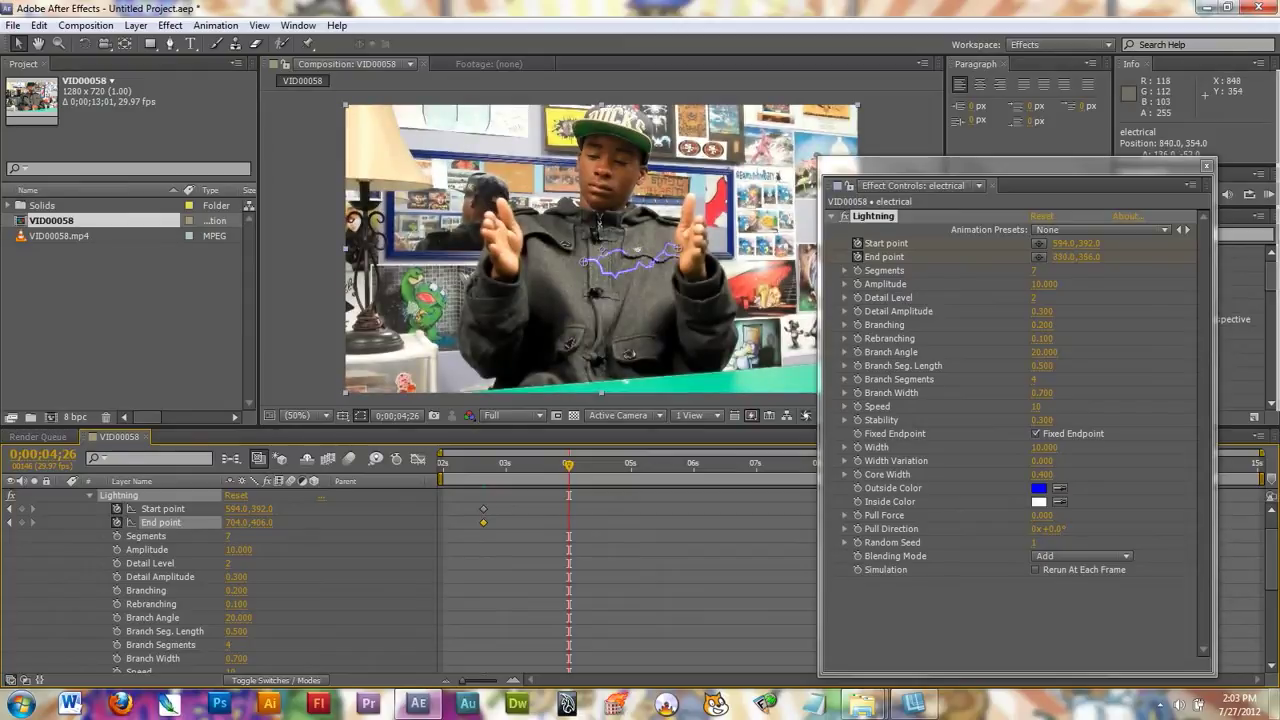
drag(584, 261, 507, 241)
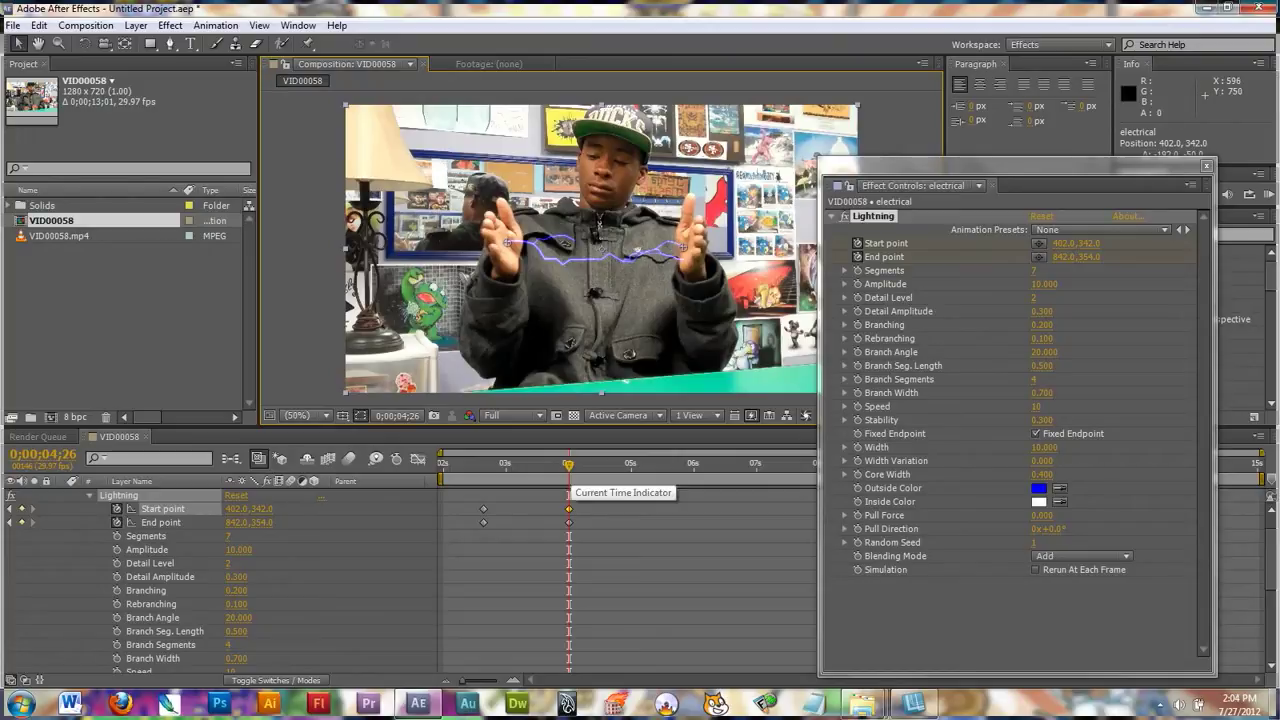
Step: Keyframe both lightning points on the hands at 0;00;05;27, start point about 290, 248, and at 0;00;06;26, end point about 998, 304
drag(569, 465, 632, 465)
drag(507, 243, 462, 203)
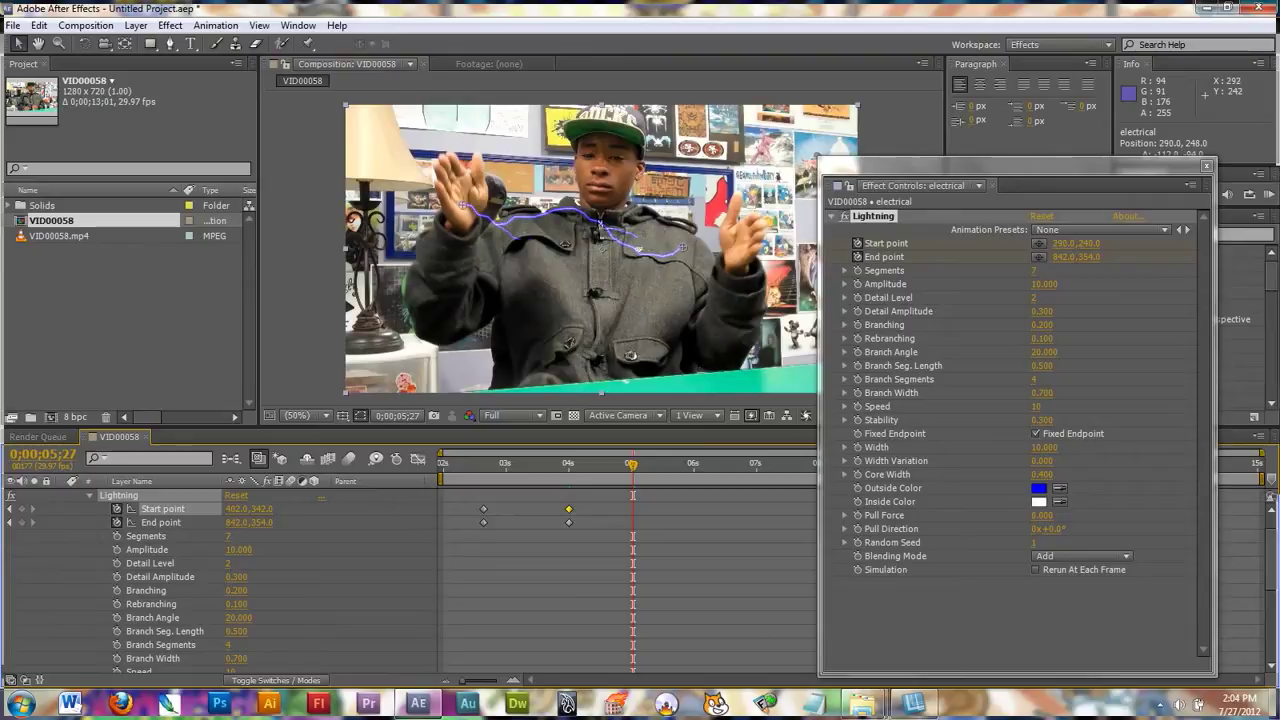
drag(680, 246, 744, 227)
key(space)
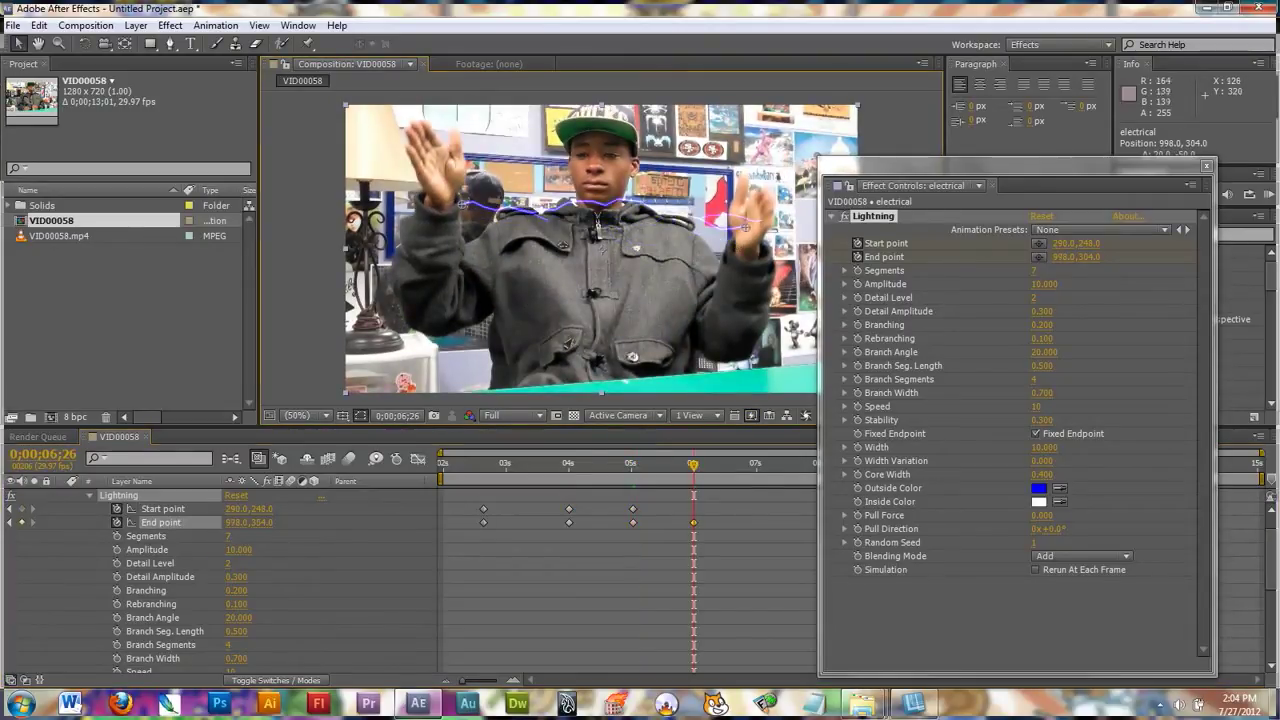
drag(462, 204, 443, 174)
Step: At 0;00;07;27, keyframe the lightning's start point at about 234, 134 and its end point on the other hand
drag(694, 465, 758, 465)
drag(443, 174, 440, 159)
drag(1000, 166, 1086, 168)
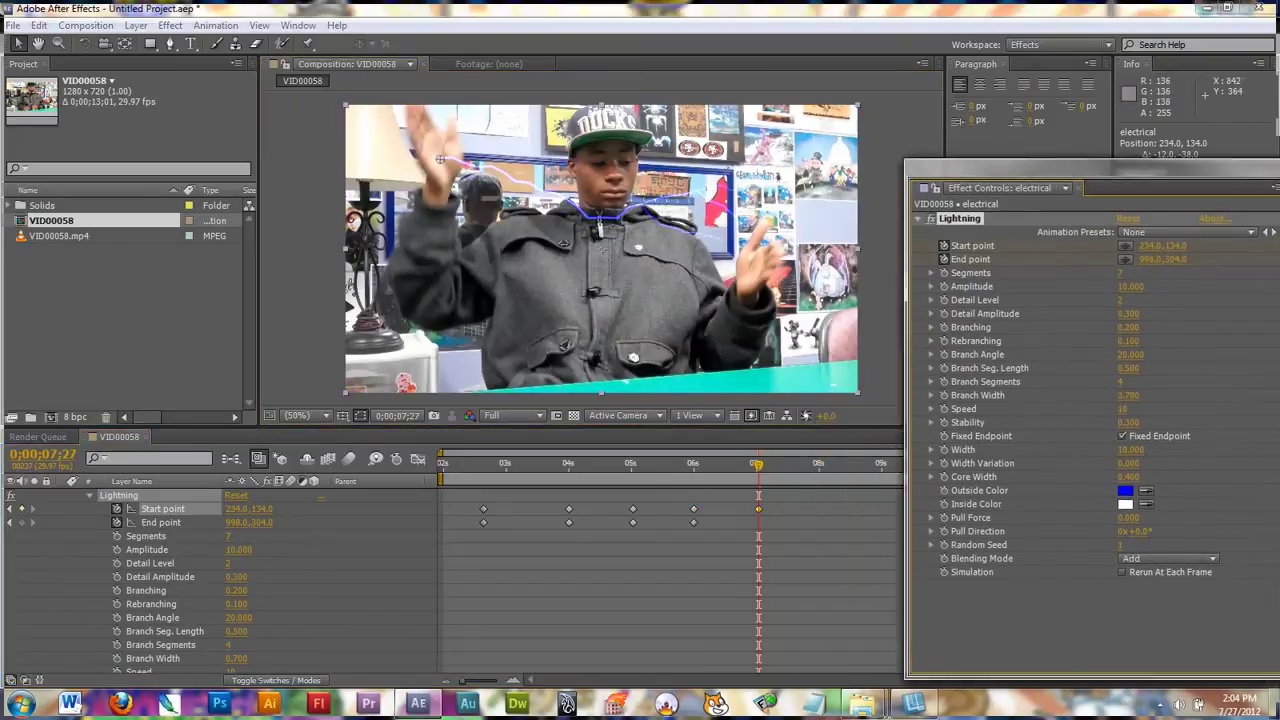
drag(744, 226, 750, 274)
Step: At 0;00;08;27, keyframe the start point at about 158, 340 and the end point at about 1080, 248, and close the floating effect controls
drag(758, 465, 820, 465)
drag(750, 274, 778, 204)
drag(440, 159, 409, 241)
drag(1086, 168, 1141, 40)
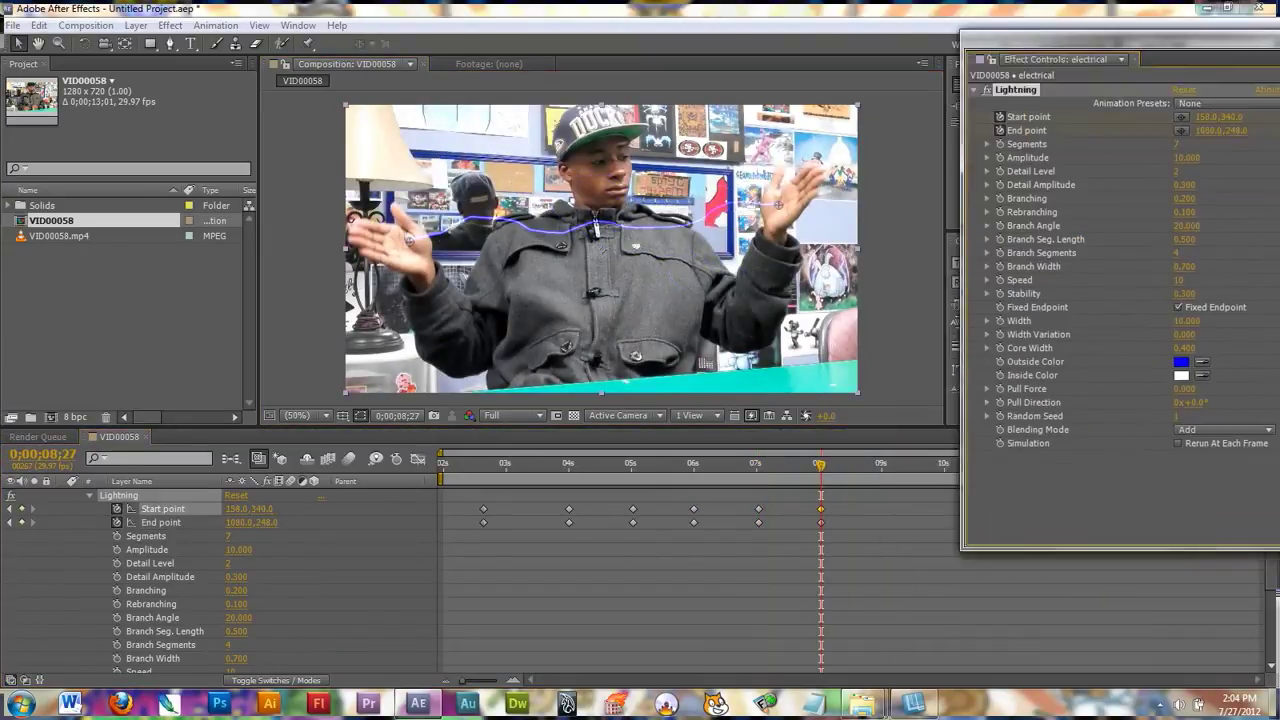
click(1134, 62)
Step: At the 9-second mark on the ruler, keyframe the start point at about 206, 492 and the end point on the raised hand
drag(820, 465, 881, 465)
drag(778, 204, 719, 120)
drag(409, 241, 429, 302)
Step: At 0;00;10;28, keyframe both lightning points on the hands, with the end point at about 738, 200
drag(881, 465, 948, 465)
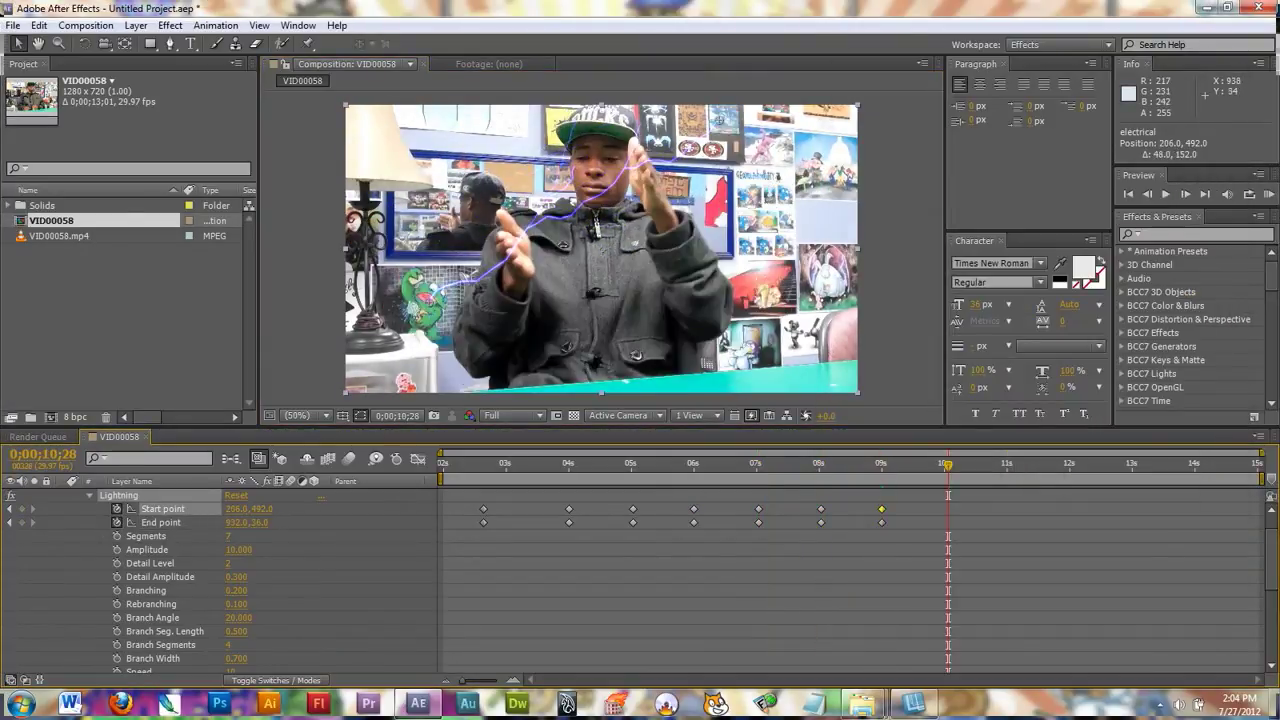
drag(719, 120, 641, 185)
drag(429, 302, 517, 249)
Step: At 0;00;11;26, keyframe the start point at about 398, 400 and the end point at about 826, 164
drag(948, 465, 1006, 465)
drag(517, 249, 505, 265)
drag(640, 184, 675, 170)
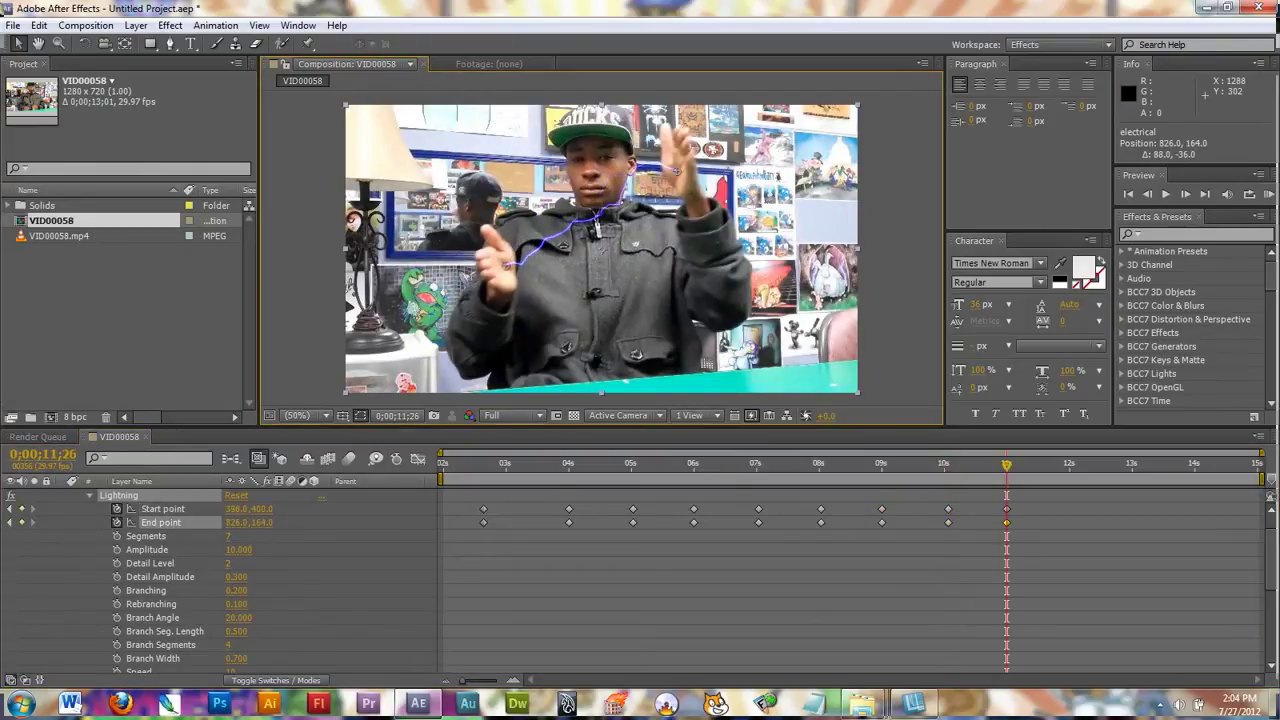
Step: At the 12-second mark on the ruler, keyframe both lightning points on the spread hands, with the end point at about 992, 44
click(1069, 465)
drag(505, 265, 407, 280)
drag(675, 170, 742, 122)
Step: At 0;00;13;16, keyframe the lightning within the joined hands: start point about 506, 426 and end point about 538, 418
click(1133, 465)
mouse_move(1133, 465)
mouse_down()
mouse_move(1100, 465)
mouse_move(1111, 465)
mouse_up()
drag(407, 280, 548, 274)
drag(741, 120, 560, 272)
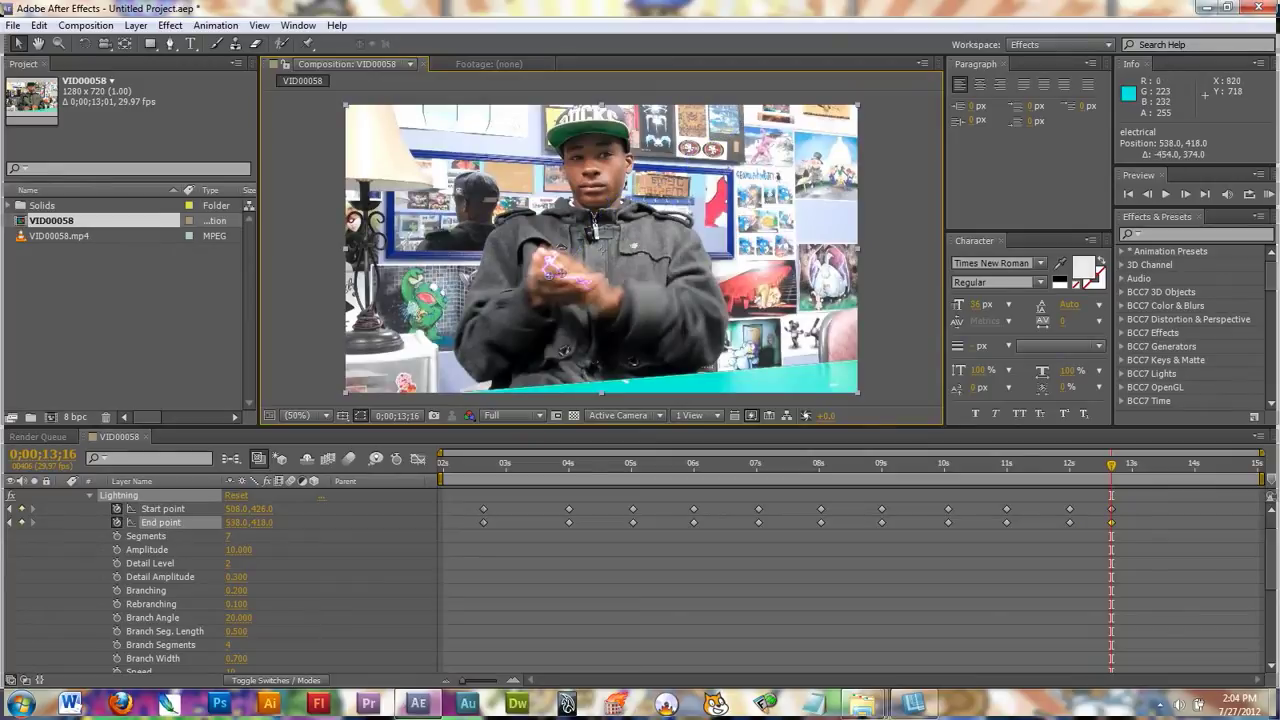
Step: At 0;00;03;24, add keyframes fitting the lightning between the hands: start point about 615.4, 398.8 and end point about 669.8, 397.2
click(481, 464)
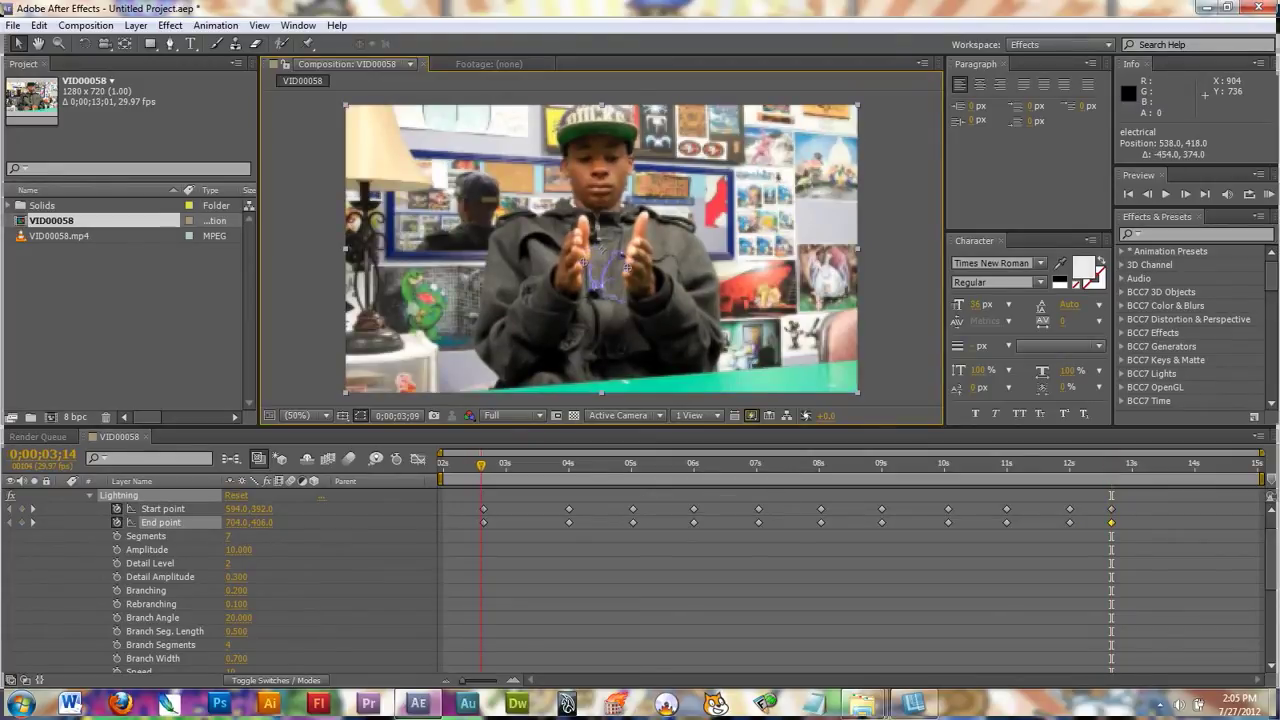
drag(481, 464, 485, 464)
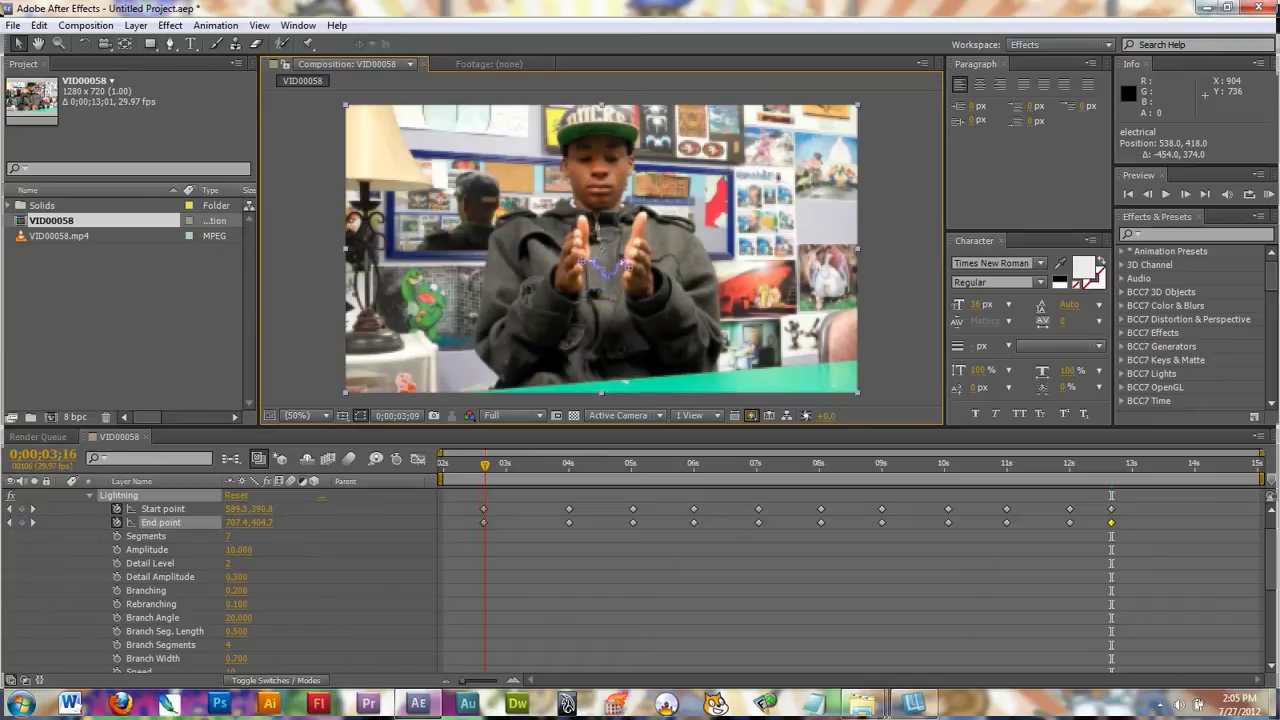
key(Page_Down)
key(Page_Down)
key(Page_Down)
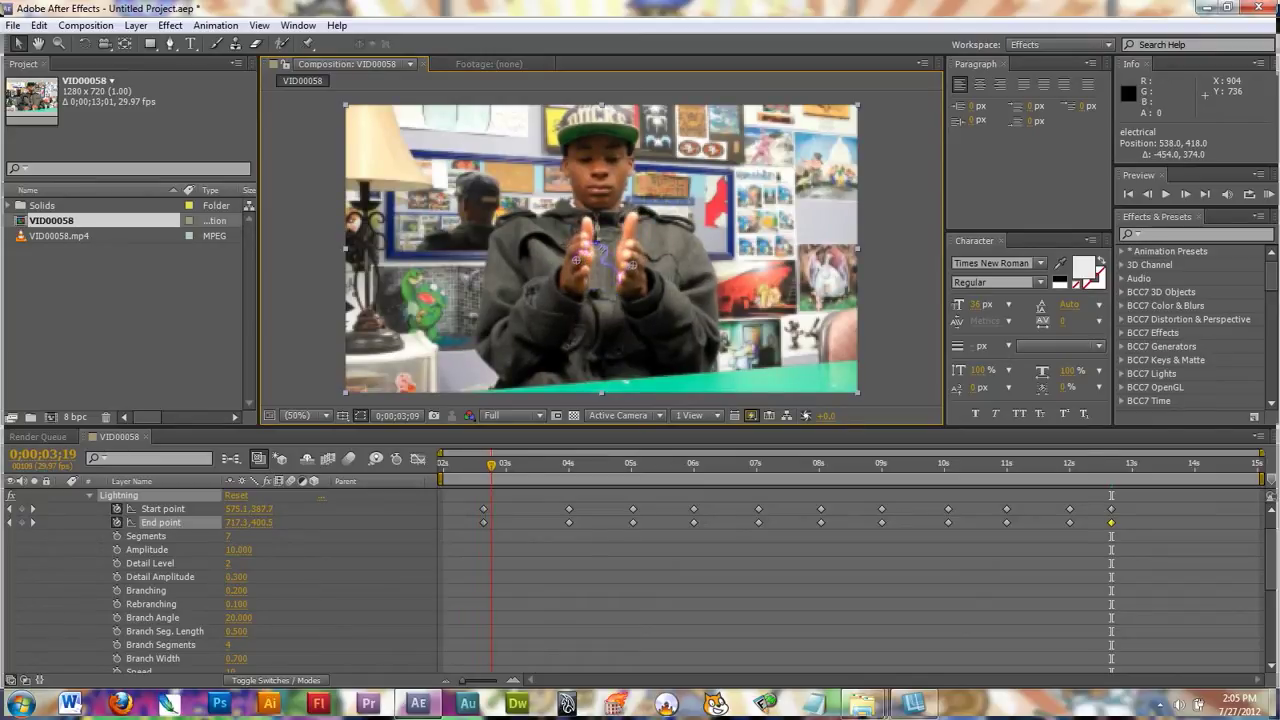
key(Page_Down)
key(Page_Down)
key(Page_Down)
key(Page_Down)
key(Page_Down)
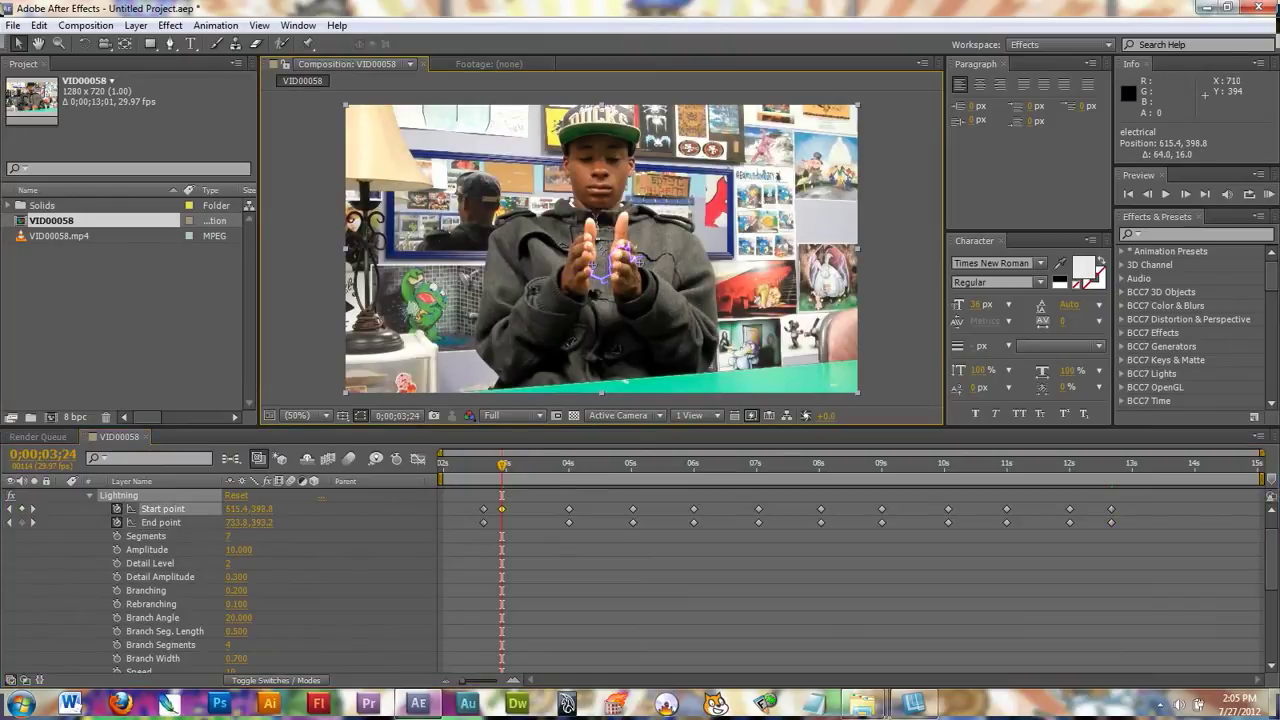
drag(639, 262, 613, 263)
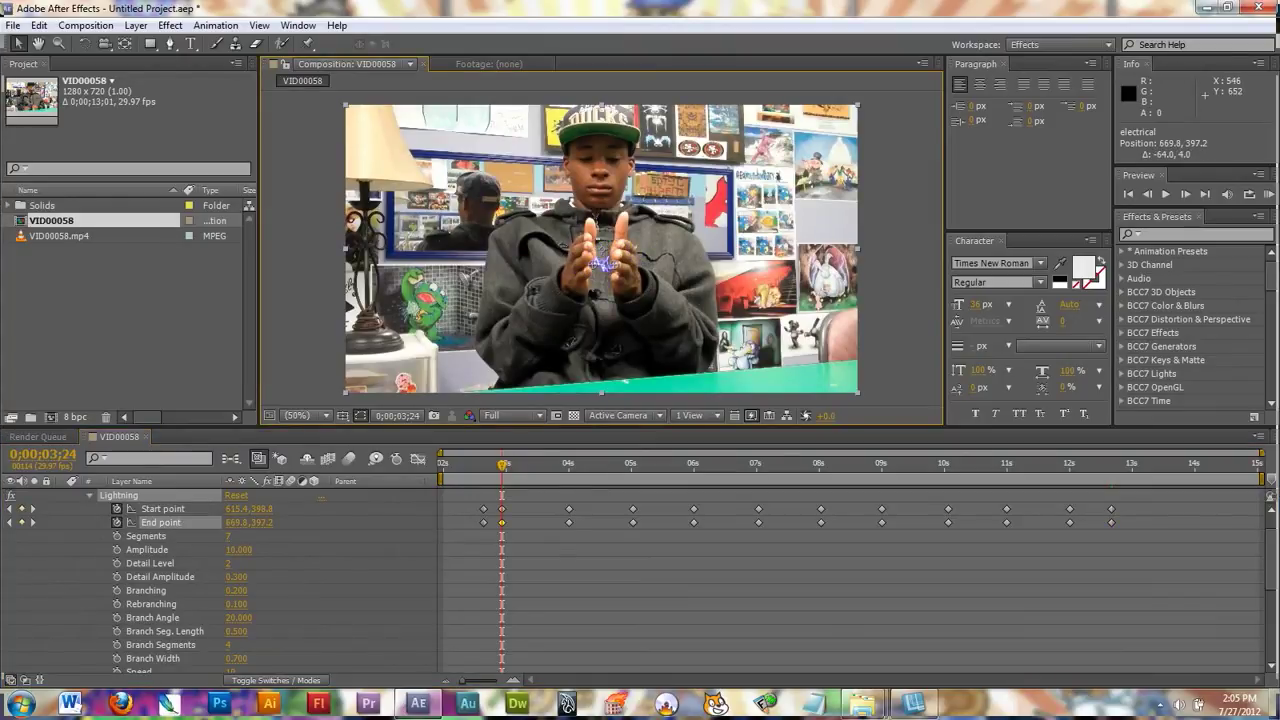
Step: Keyframe the end point at about 1018, 243 at 0;00;06;10, and at 0;00;07;09 the start point at about 272, 18 and end point at about 945.5, 484
drag(502, 464, 533, 464)
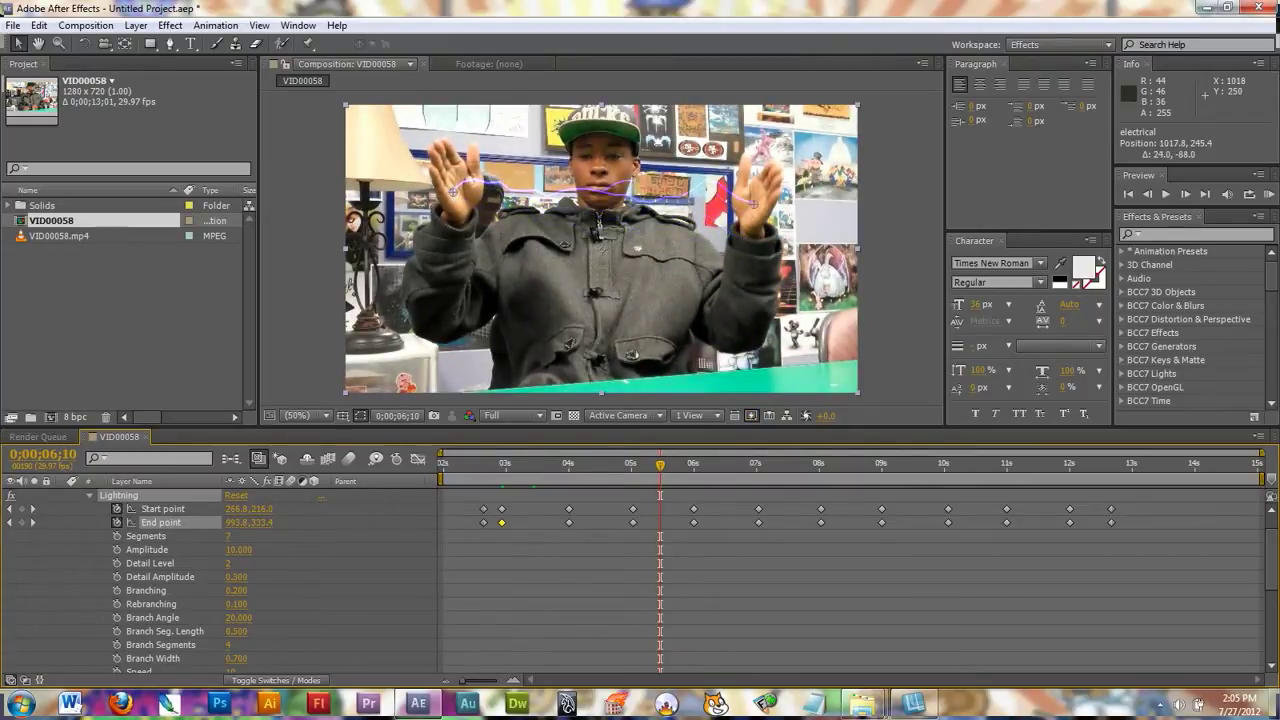
drag(753, 205, 753, 203)
drag(660, 465, 683, 465)
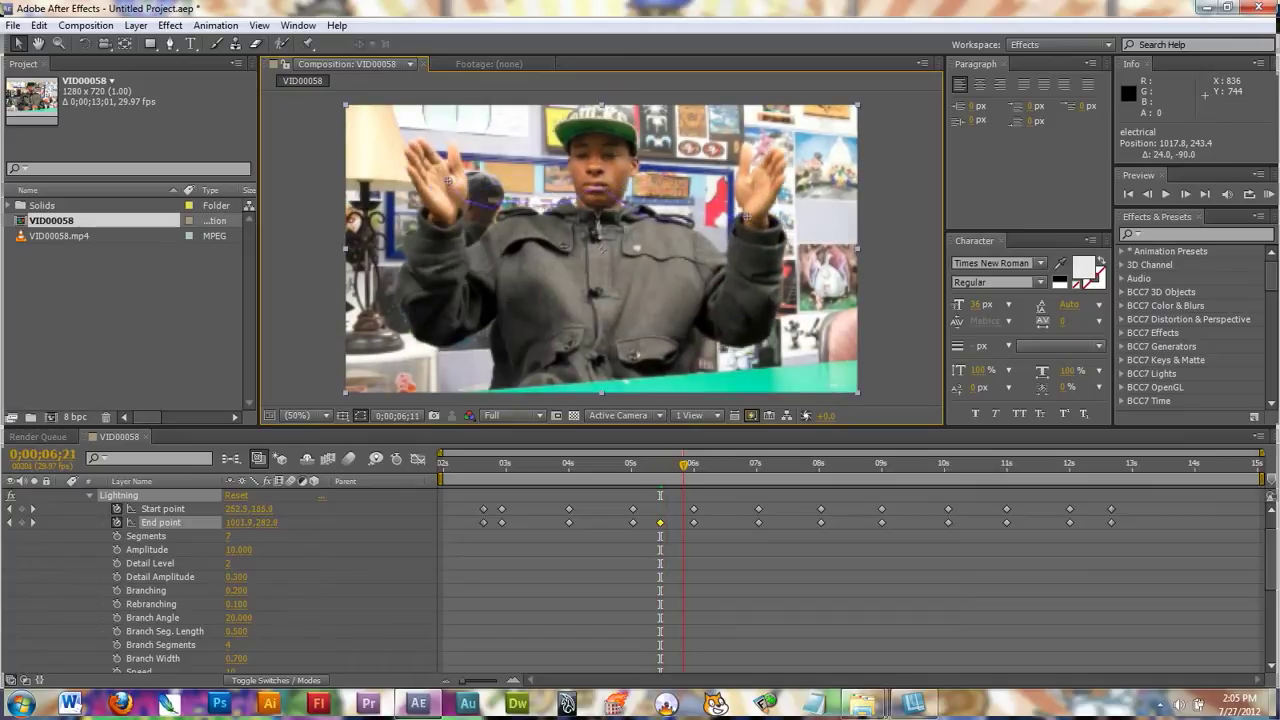
drag(442, 163, 454, 111)
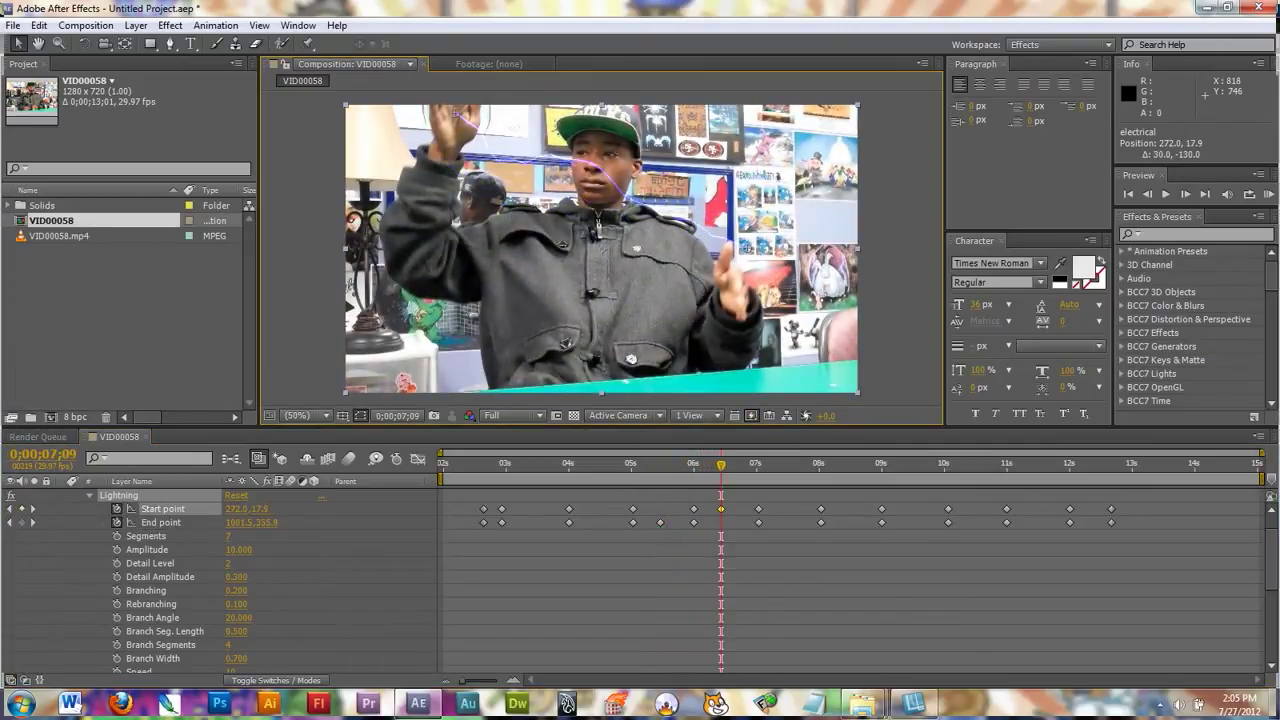
drag(746, 246, 723, 298)
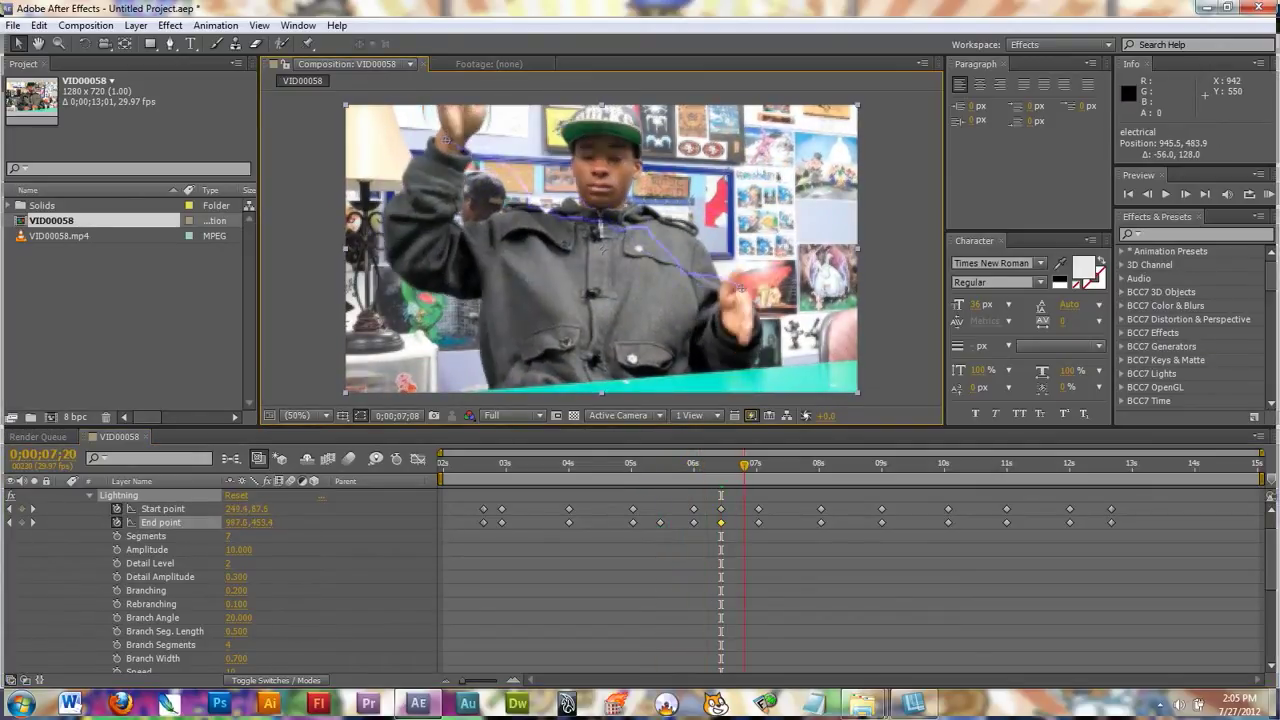
Step: One frame before 0;00;07;20, keyframe the lightning's start point on the raised hand and its end point on the lowered hand
drag(744, 465, 742, 465)
drag(446, 139, 463, 114)
drag(742, 285, 731, 309)
Step: At 0;00;08;12, keyframe the lightning between the outspread hands: start point about 178.5, 298 and end point about 1066, 318
drag(742, 465, 790, 465)
scroll(601, 248, down, 1)
scroll(601, 248, up, 2)
scroll(601, 248, down, 1)
drag(771, 245, 773, 233)
drag(421, 199, 418, 225)
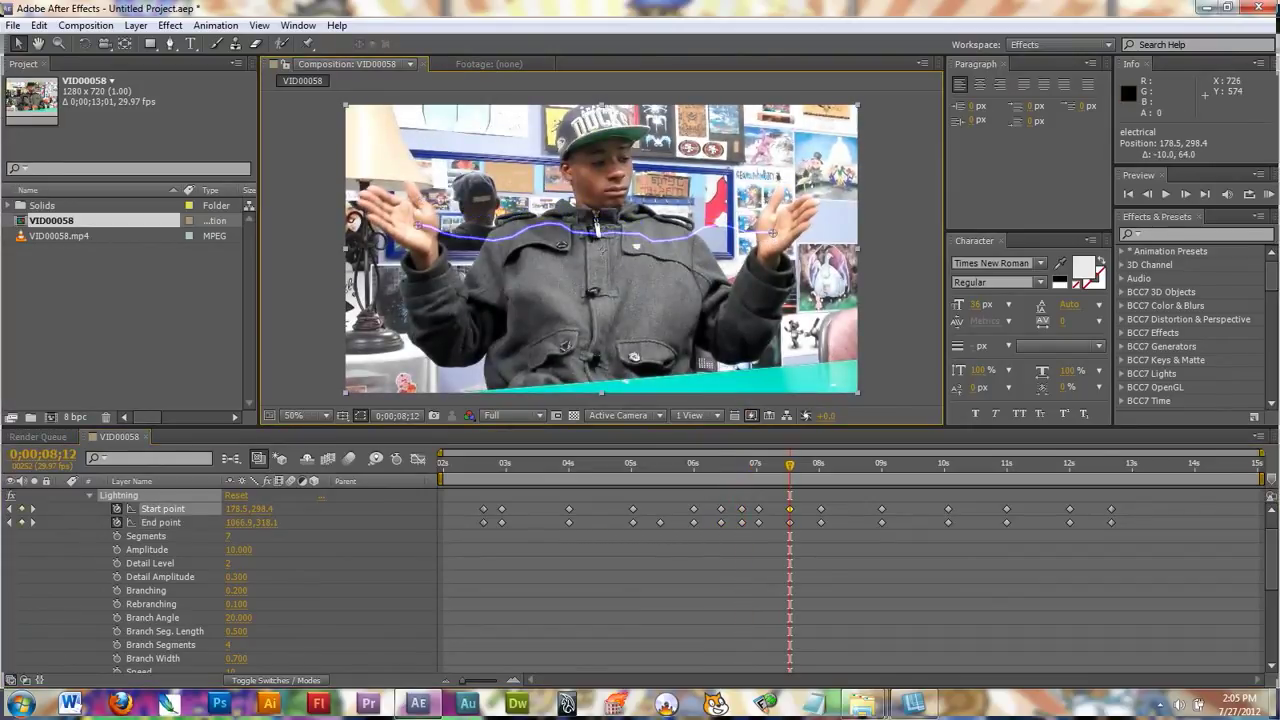
Step: Keyframe the end point on the hand midway between the 8 and 9-second ruler marks, and both points at 0;00;10;12, with the end about 812, 117
drag(790, 465, 851, 465)
drag(800, 186, 796, 180)
drag(851, 465, 915, 465)
drag(676, 146, 671, 152)
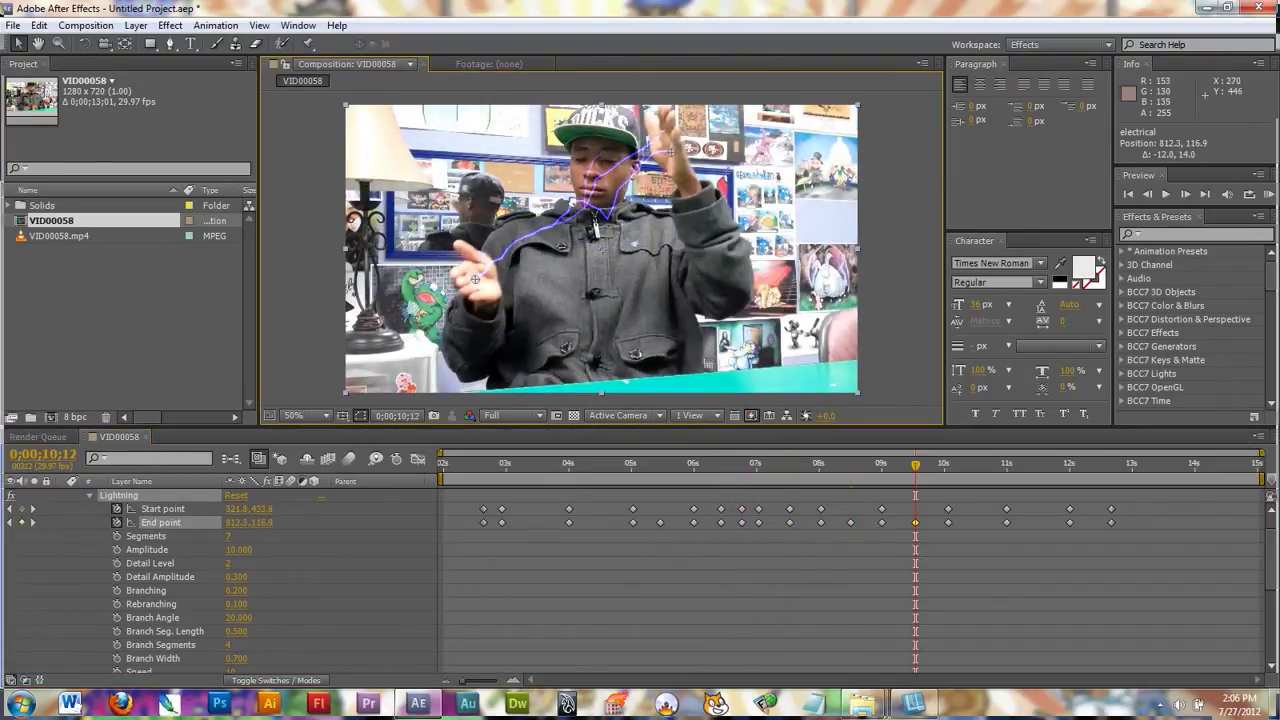
drag(475, 279, 471, 278)
Step: Midway between the 10 and 11-second ruler marks, keyframe both the lightning's start and end points on the hands
drag(915, 465, 977, 465)
drag(535, 252, 556, 237)
drag(628, 205, 623, 208)
Step: At 0;00;13;05, keyframe the end point on the raised hand and the start point on the lower hand at about 192, 460
drag(977, 465, 1071, 465)
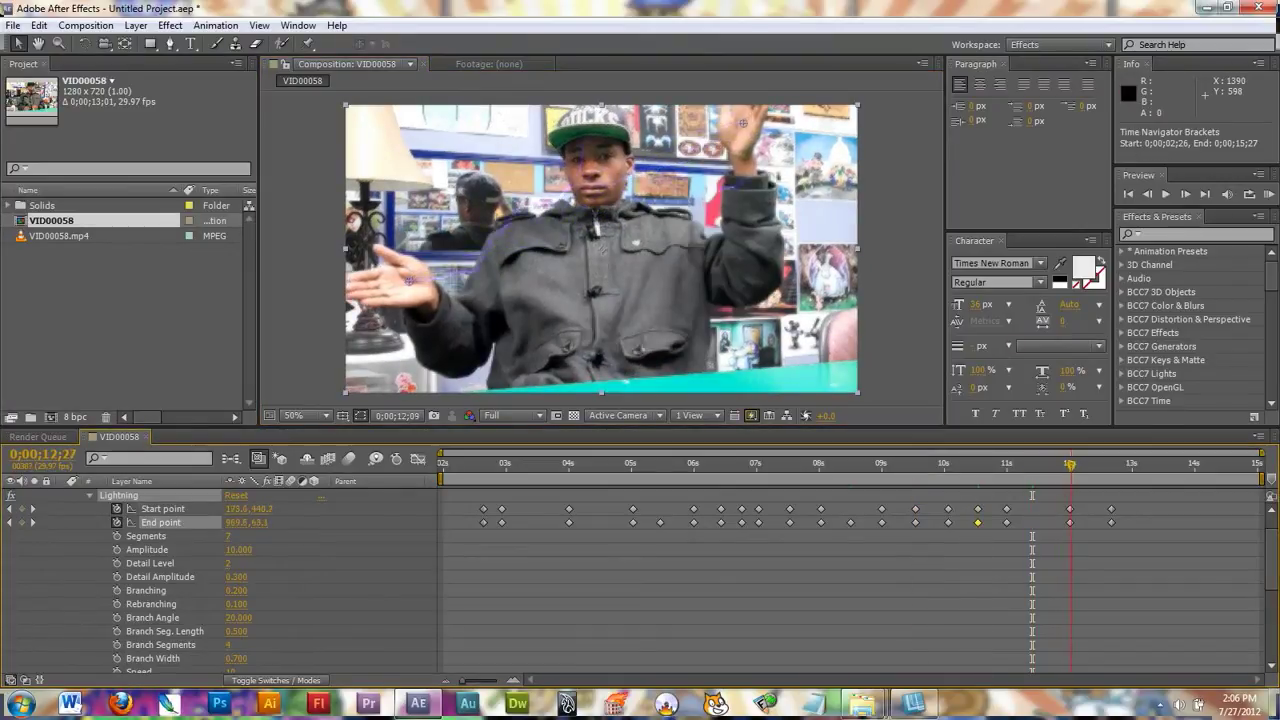
key(Page_Down)
key(Page_Down)
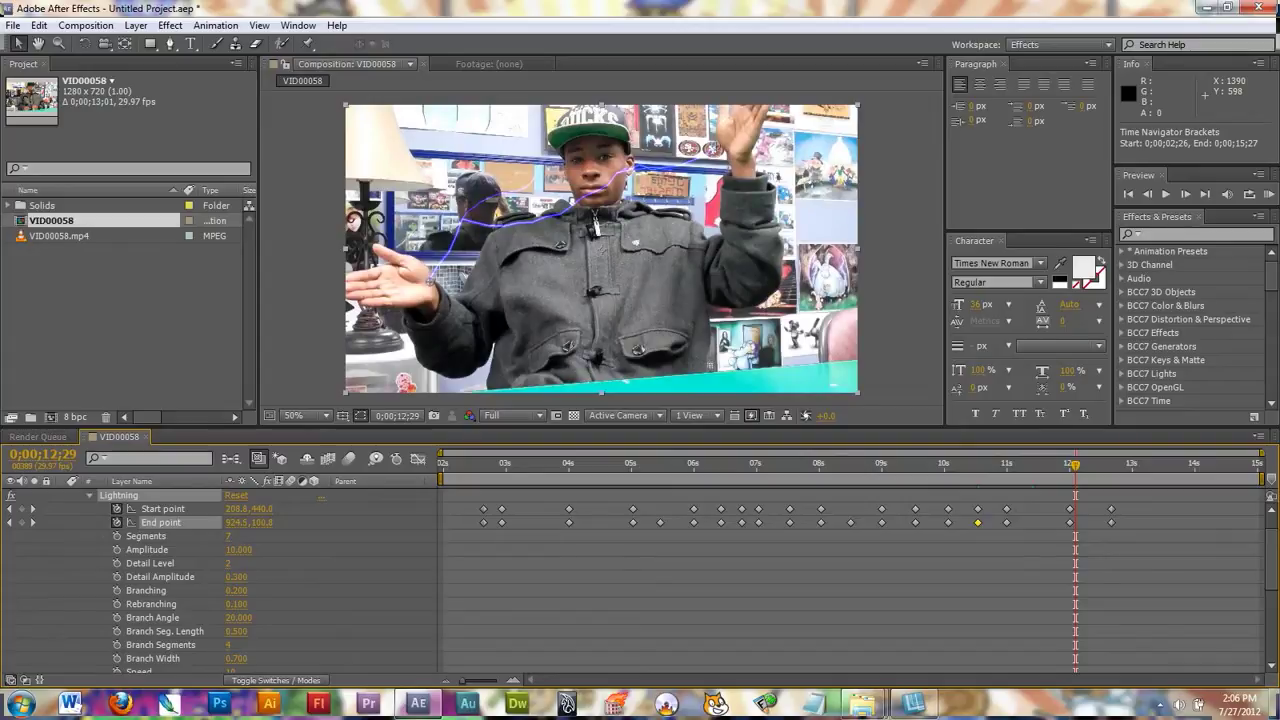
key(Page_Down)
key(Page_Down)
key(Page_Down)
key(Page_Down)
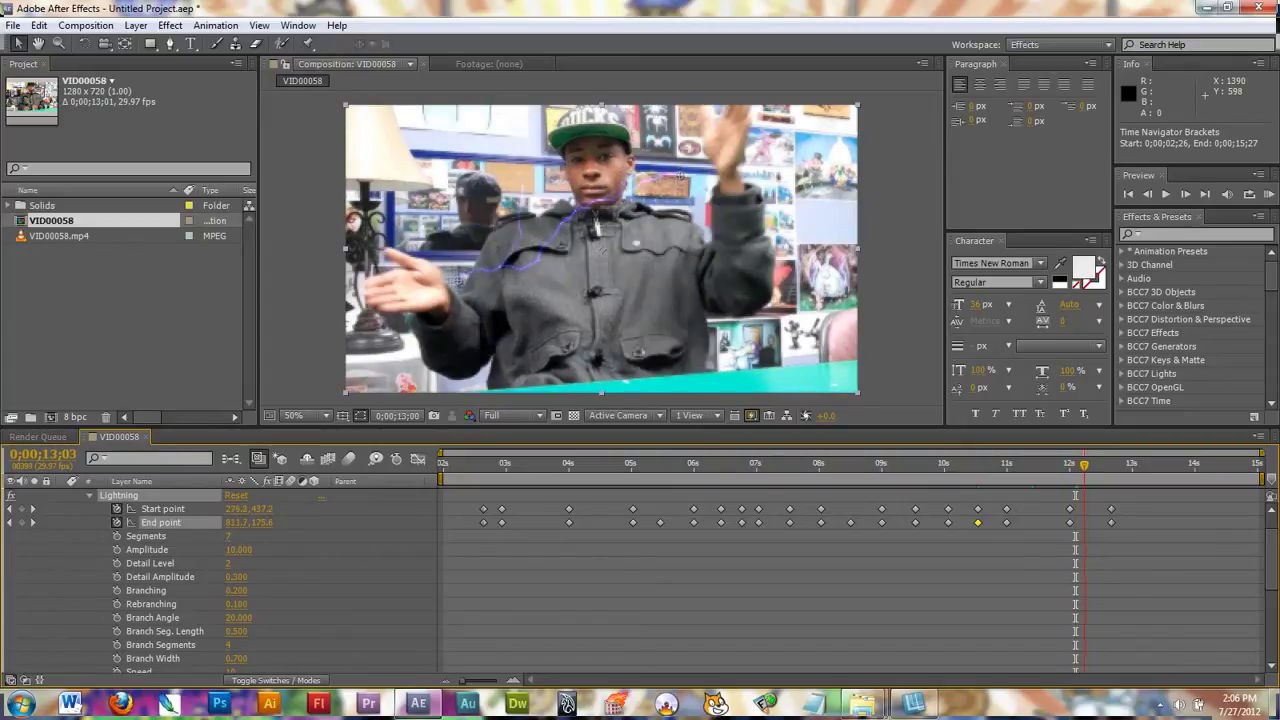
key(Page_Down)
key(Page_Down)
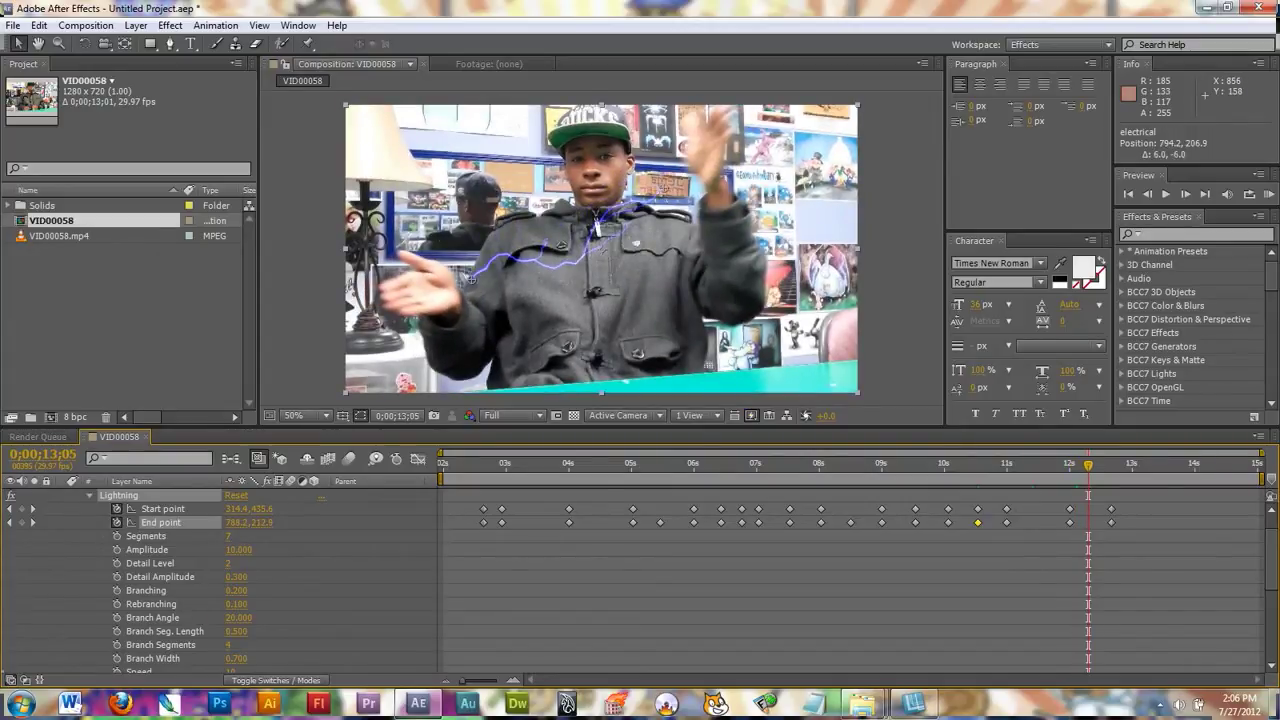
drag(664, 188, 710, 149)
drag(472, 279, 423, 289)
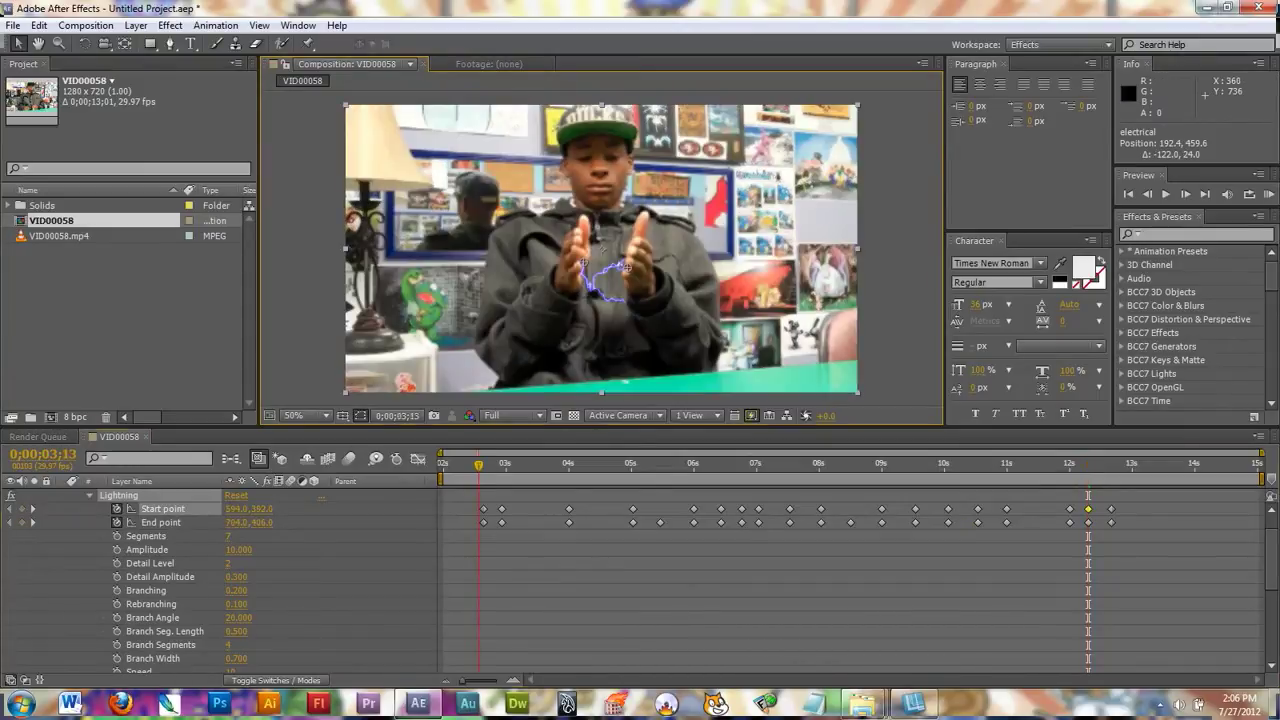
Step: Play the composition from 0;00;03;13 to check how the lightning follows the hands
key(space)
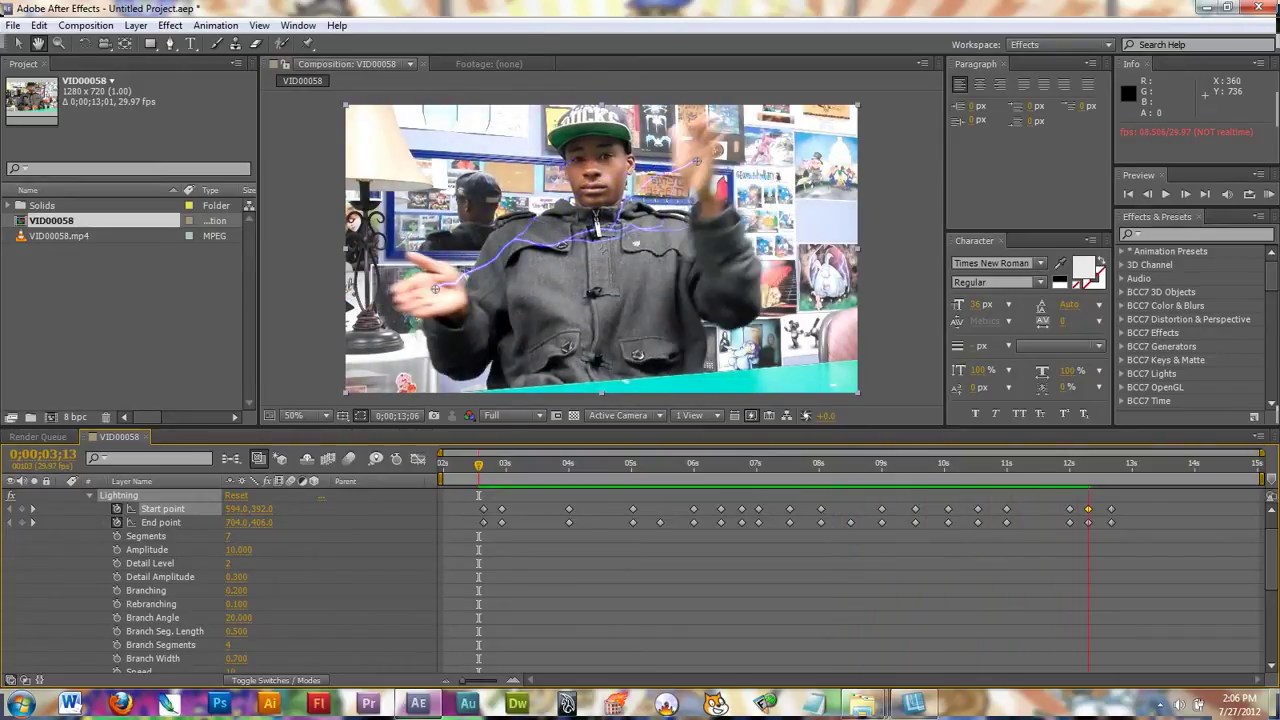
key(space)
Step: Keyframe the lightning's end point at about 1021, 204.5 at 0;00;06;19, and return the playhead to 0;00;02;26
click(604, 464)
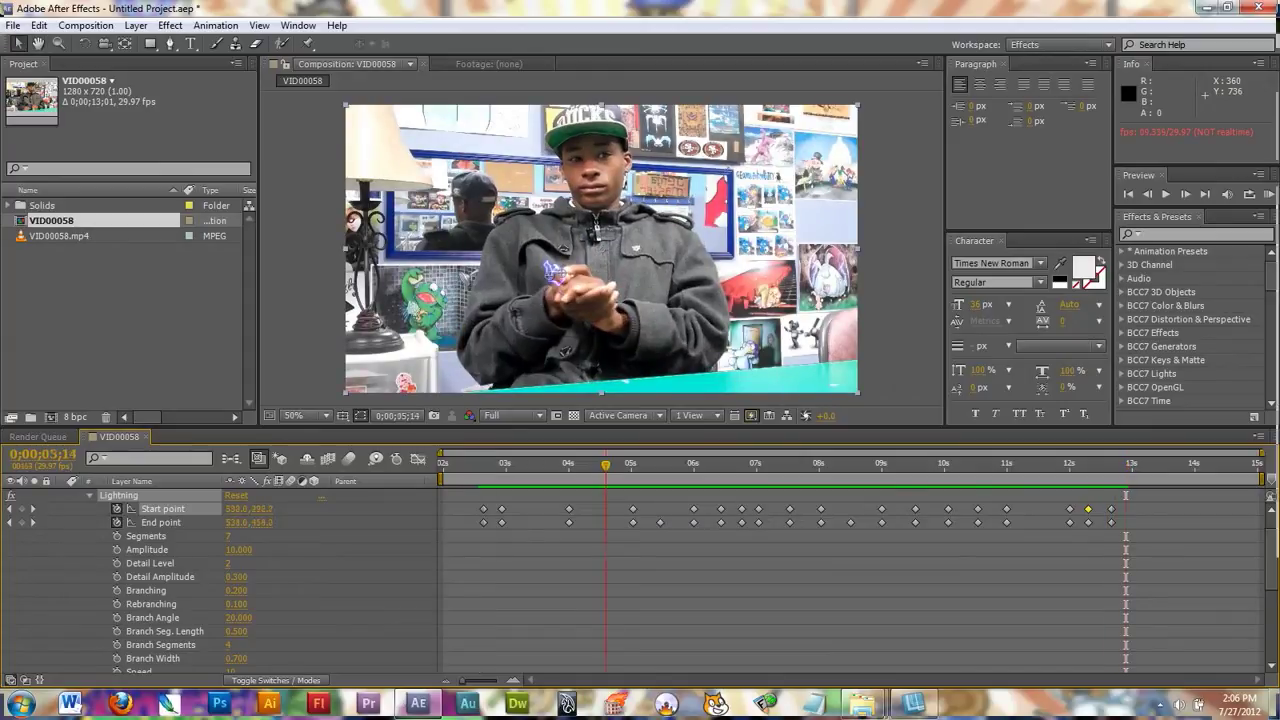
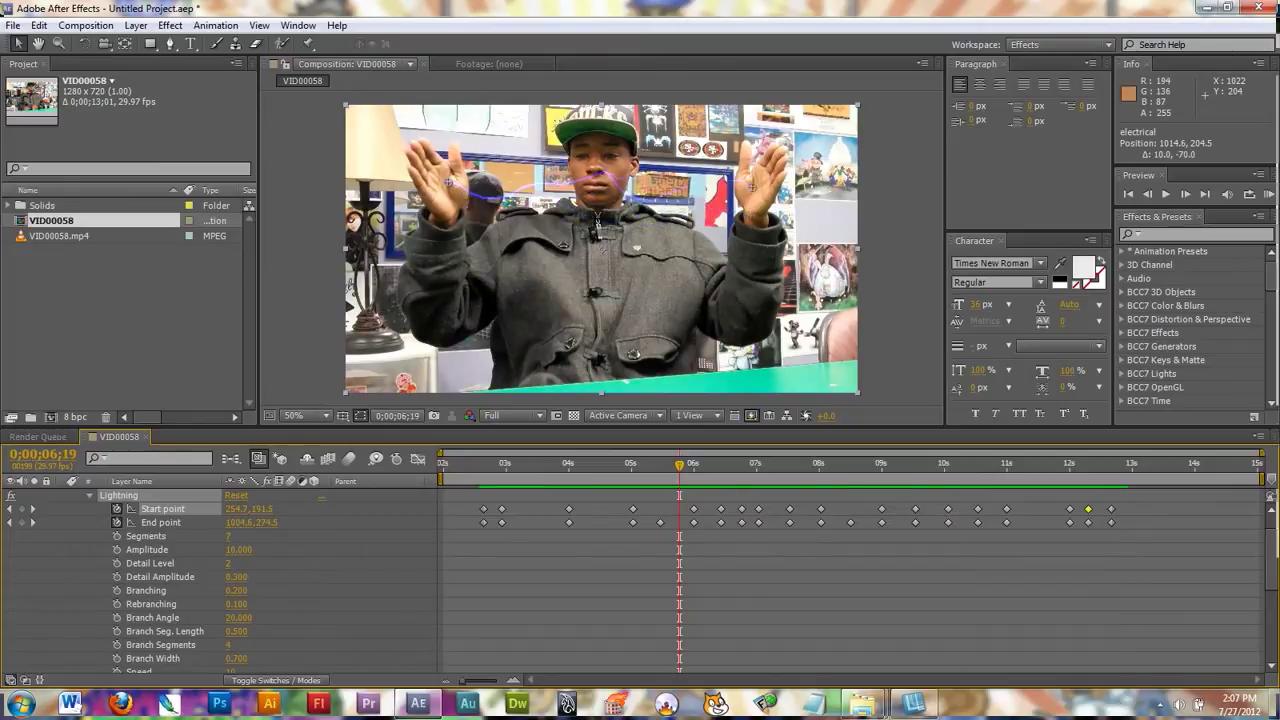
click(481, 464)
drag(481, 464, 443, 464)
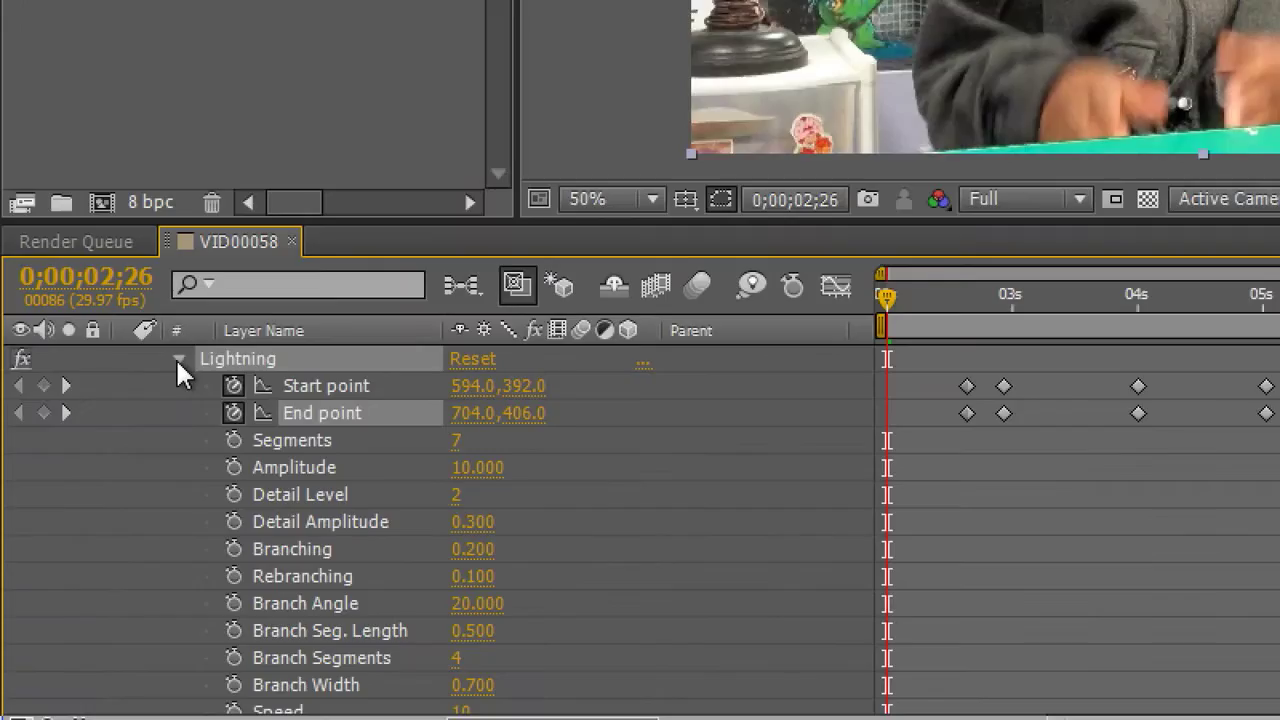
Step: Show the electrical layer's Transform properties and turn on Opacity keyframing at 100% at 0;00;03;13
click(89, 495)
click(149, 388)
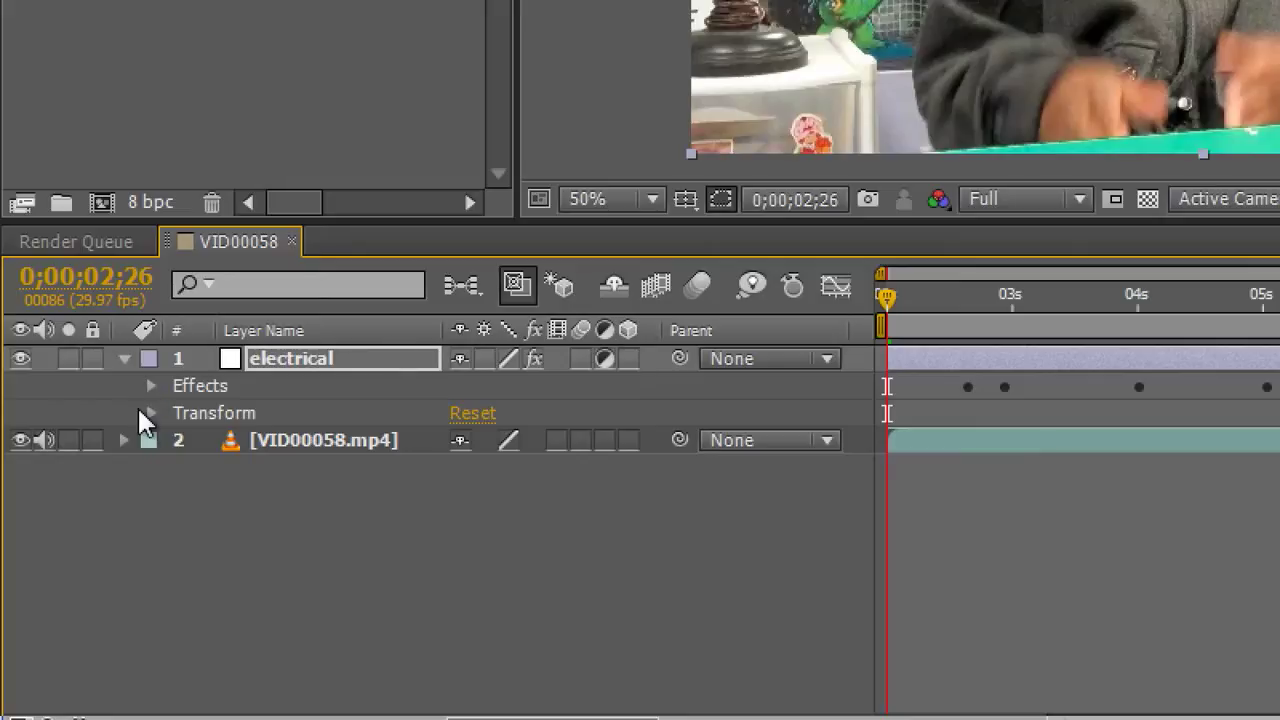
click(150, 414)
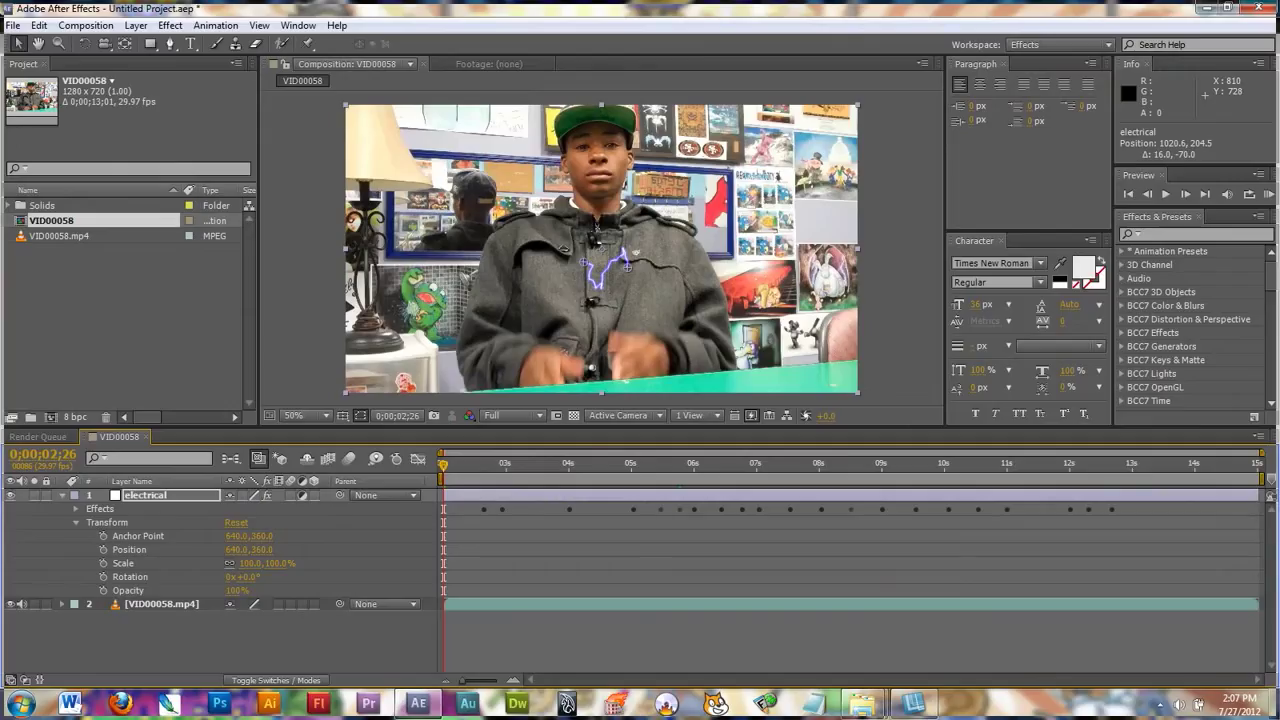
key(Page_Down)
key(Page_Up)
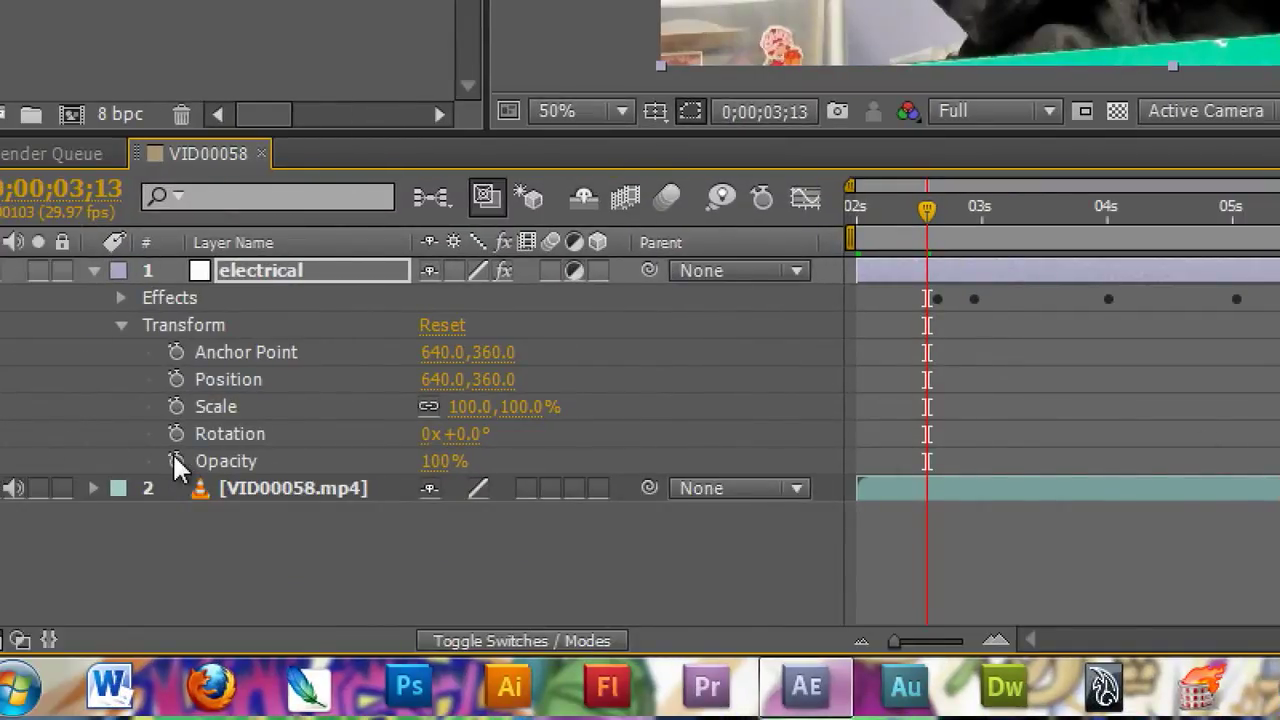
click(177, 461)
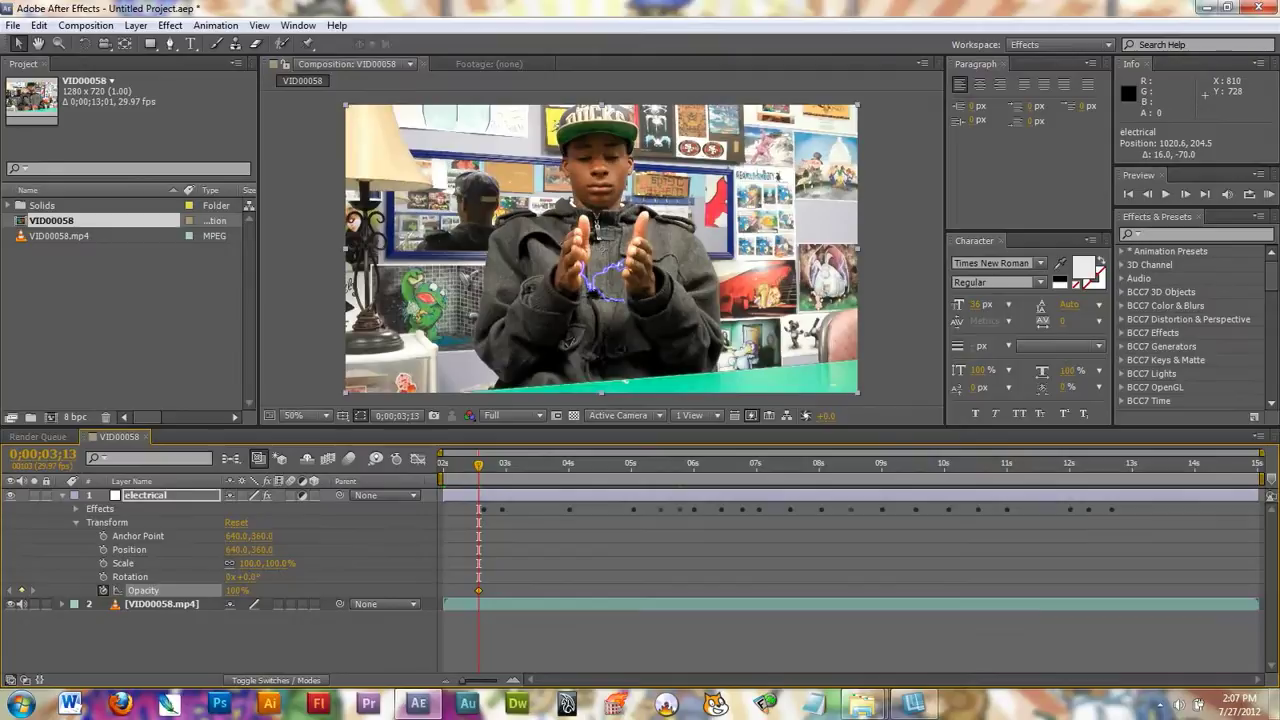
Step: At 0;00;03;05, set the electrical layer's Opacity to 0% so the lightning fades in
key(Page_Up)
key(Page_Up)
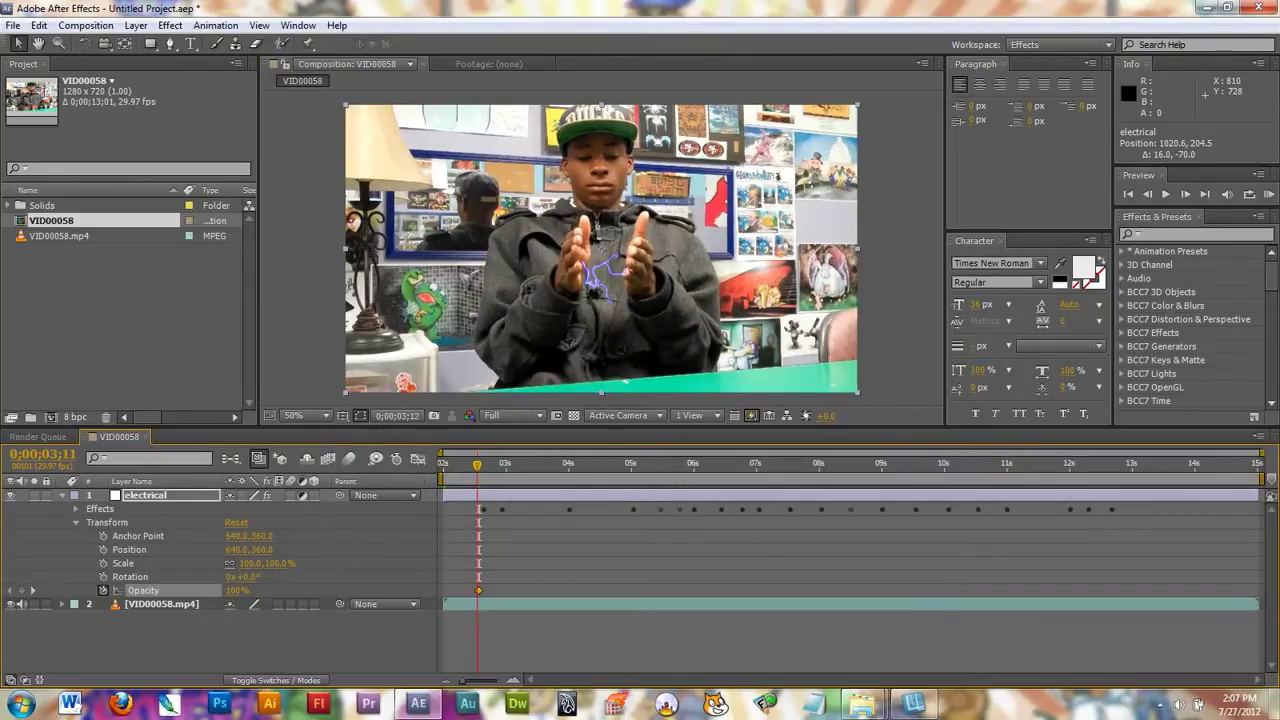
key(Page_Up)
key(Page_Up)
key(Page_Up)
key(Page_Up)
key(Page_Up)
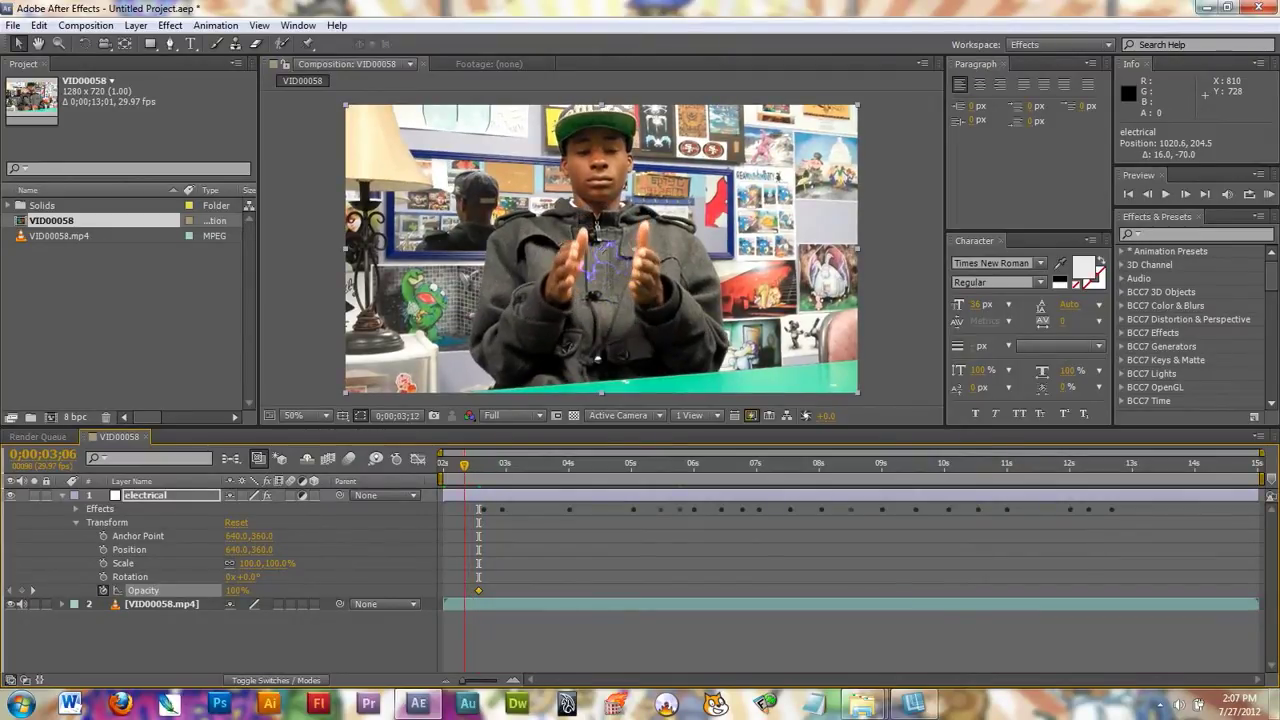
key(Page_Up)
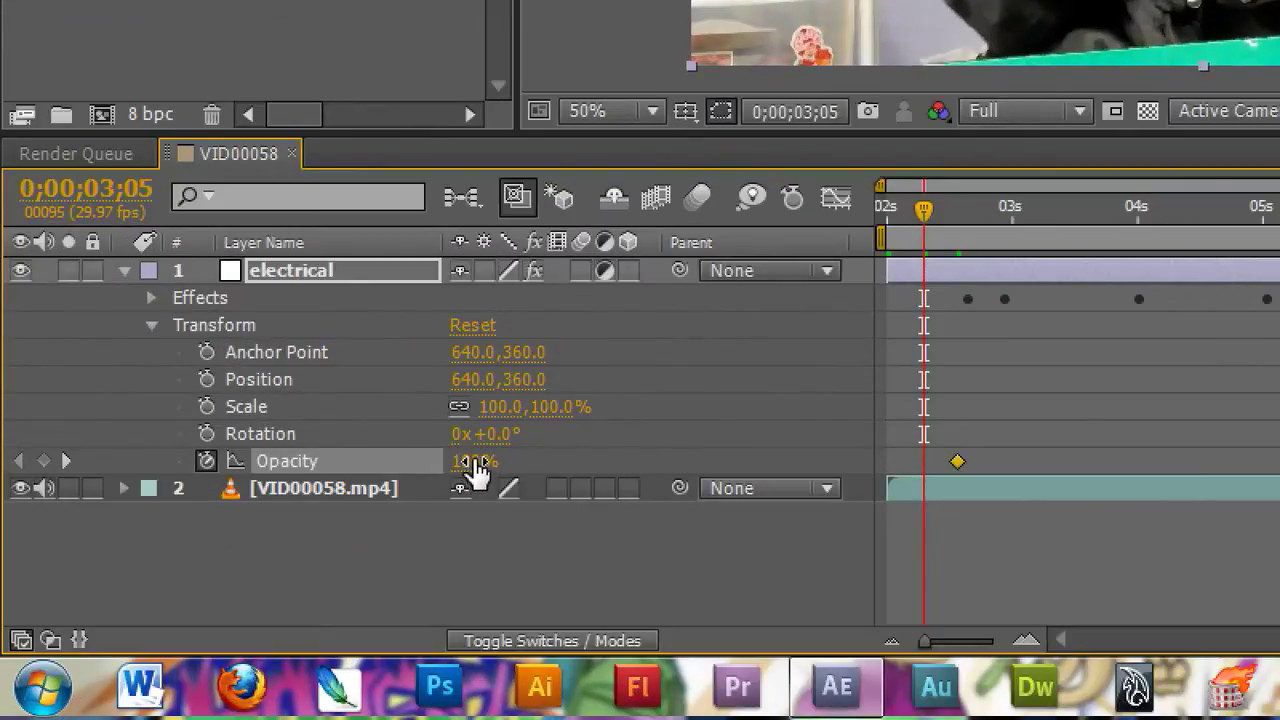
drag(475, 465, 170, 450)
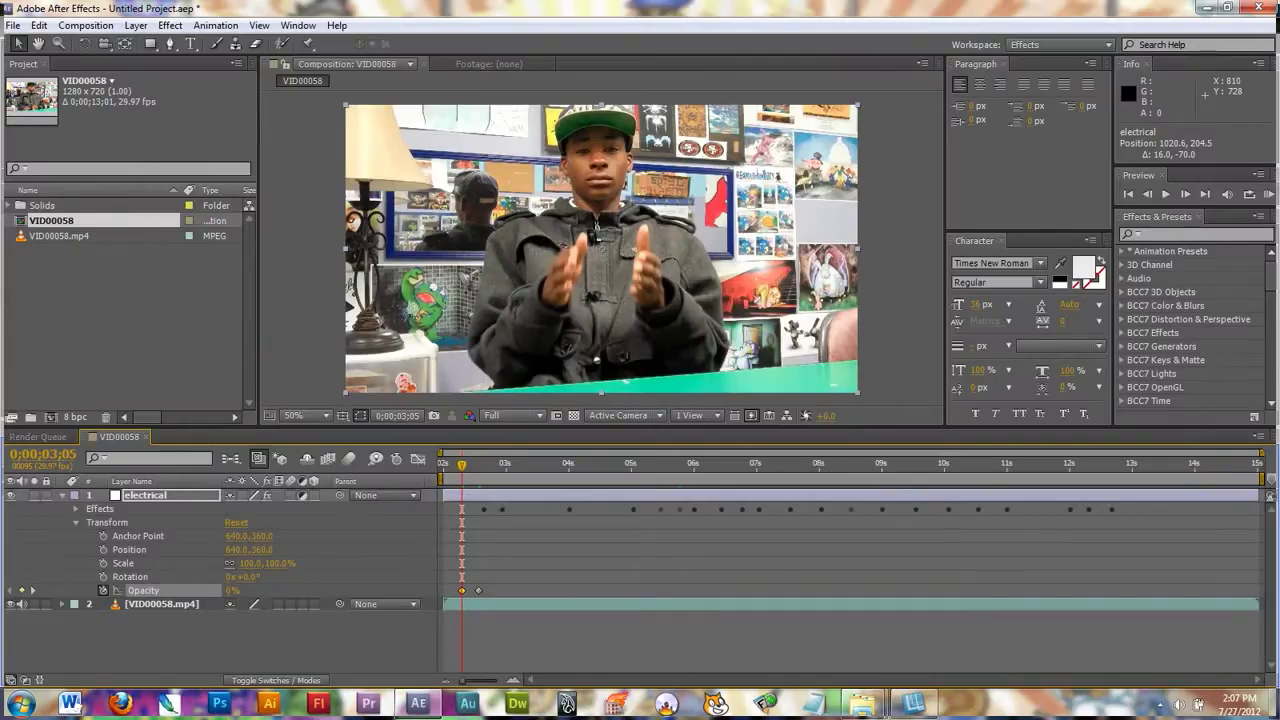
Step: Go frame by frame from just before 0;00;03;01 through the two Opacity keyframes to check the lightning's fade-in
drag(462, 465, 450, 465)
key(Page_Down)
key(Page_Down)
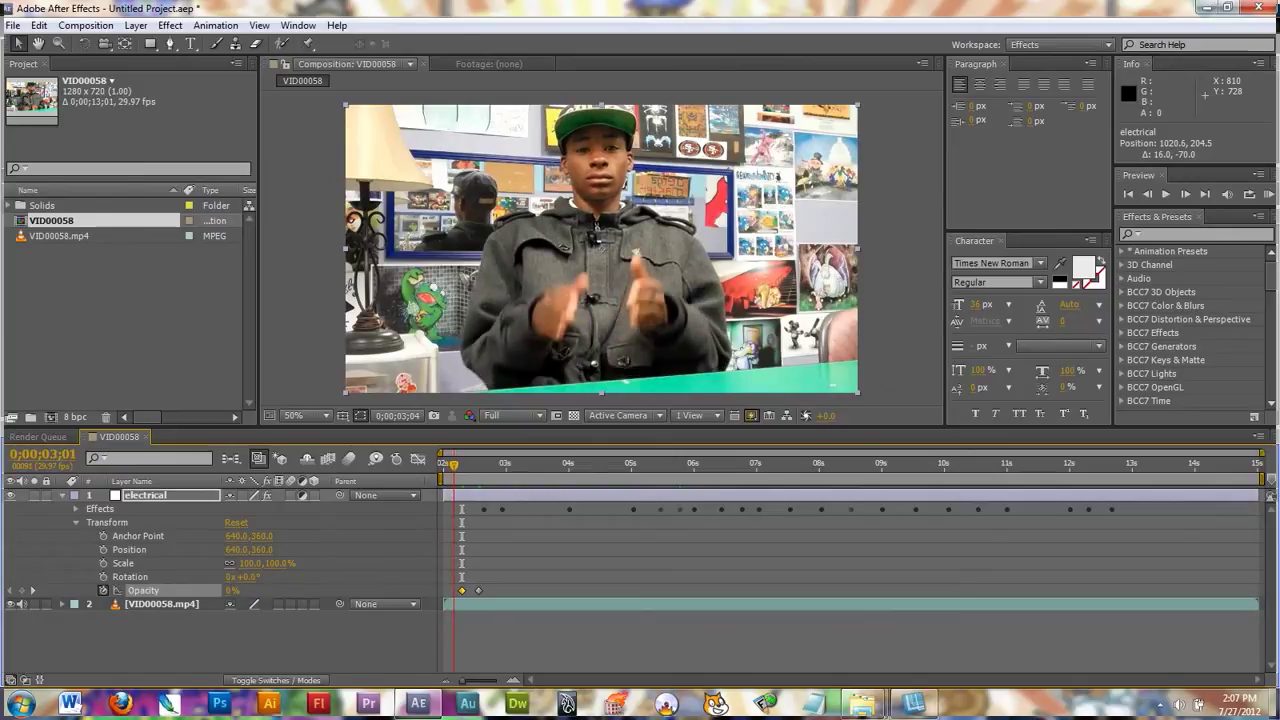
key(Page_Down)
key(Page_Down)
key(Page_Down)
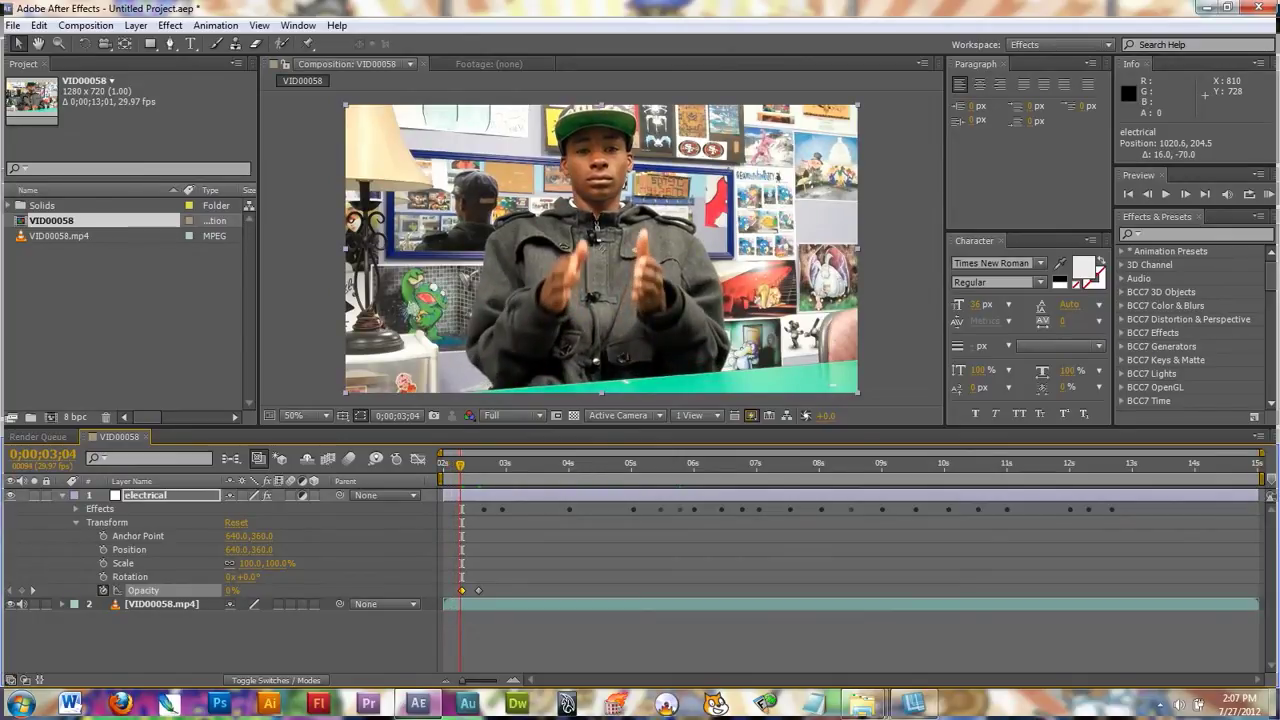
key(Page_Down)
key(Page_Down)
key(Page_Down)
key(Page_Down)
key(Page_Down)
key(Page_Down)
key(Page_Down)
key(Page_Down)
key(Page_Down)
key(Page_Down)
Step: Find the frame where the hands close near the clip's end and add a 100% Opacity keyframe at 0;00;13;17 on the electrical layer
drag(481, 464, 881, 464)
key(shift+Page_Down)
key(shift+Page_Down)
key(shift+Page_Down)
key(shift+Page_Down)
key(shift+Page_Down)
key(shift+Page_Down)
key(shift+Page_Down)
key(shift+Page_Down)
key(shift+Page_Down)
key(shift+Page_Down)
key(shift+Page_Down)
key(shift+Page_Down)
key(shift+Page_Down)
key(shift+Page_Down)
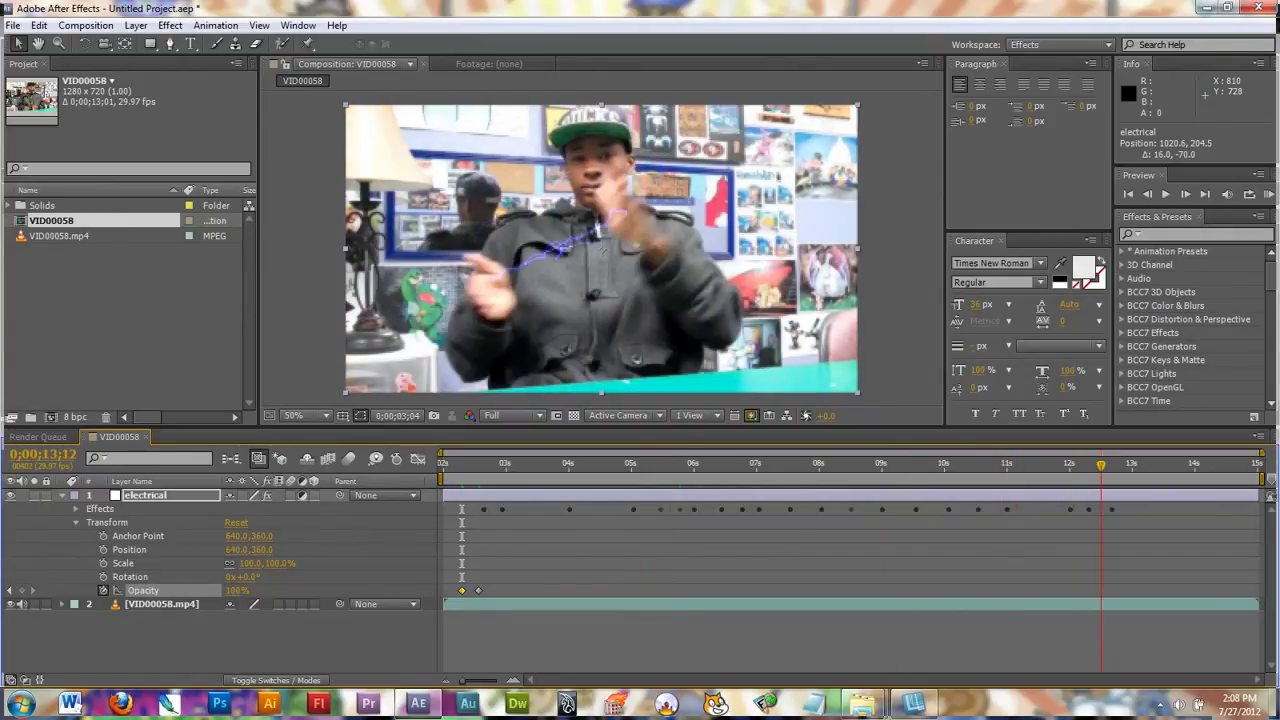
key(shift+Page_Down)
key(shift+Page_Down)
key(shift+Page_Down)
key(Page_Down)
key(Page_Down)
key(Page_Down)
key(Page_Down)
key(Page_Down)
key(Page_Down)
key(Page_Down)
key(Page_Down)
key(Page_Down)
key(Page_Down)
key(Page_Down)
key(Page_Down)
key(Page_Down)
key(Page_Down)
key(Page_Down)
key(Page_Up)
key(Page_Up)
key(Page_Up)
key(Page_Up)
key(Page_Up)
key(Page_Up)
key(Page_Up)
key(Page_Up)
key(Page_Up)
key(Page_Up)
key(Page_Up)
key(Page_Up)
key(Page_Up)
key(Page_Up)
key(Page_Up)
key(Page_Up)
key(Page_Up)
key(Page_Up)
key(Page_Up)
key(Page_Up)
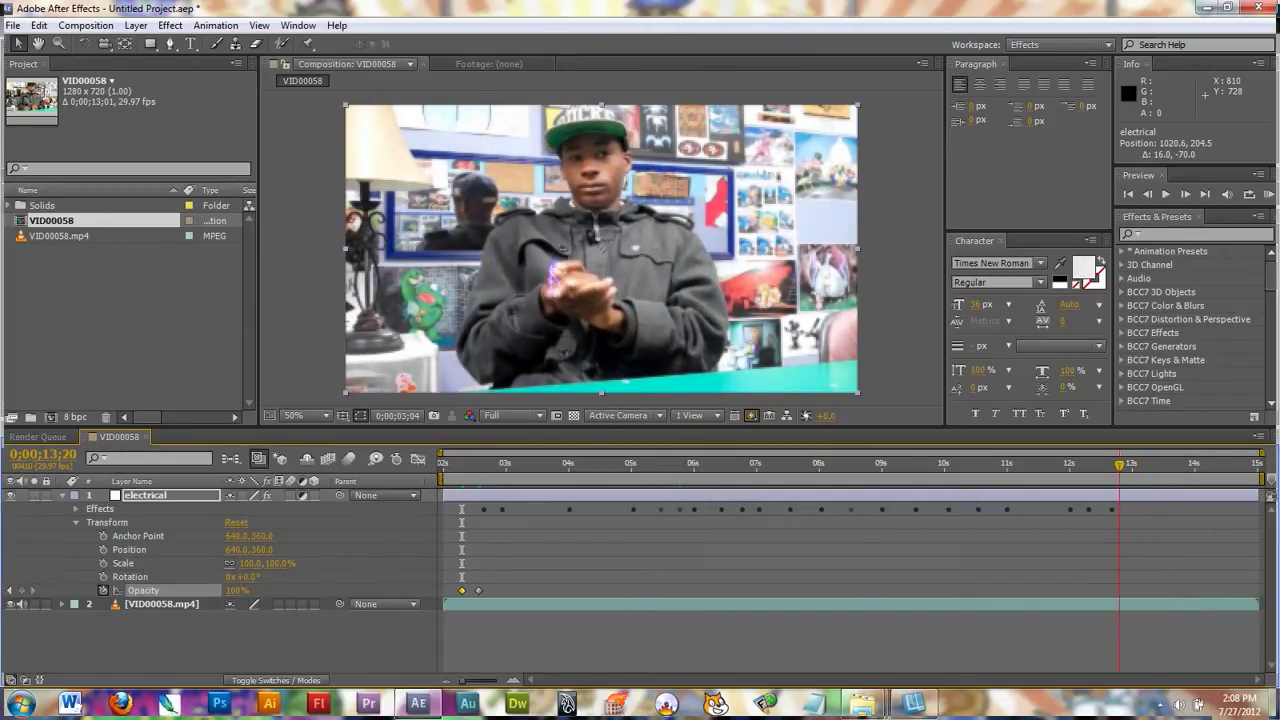
key(Page_Up)
key(Page_Up)
key(Page_Up)
key(Page_Up)
key(Page_Up)
key(Page_Up)
key(Page_Up)
key(Page_Up)
key(Page_Up)
key(Page_Down)
key(Page_Down)
key(Page_Down)
key(Page_Down)
key(Page_Down)
key(Page_Down)
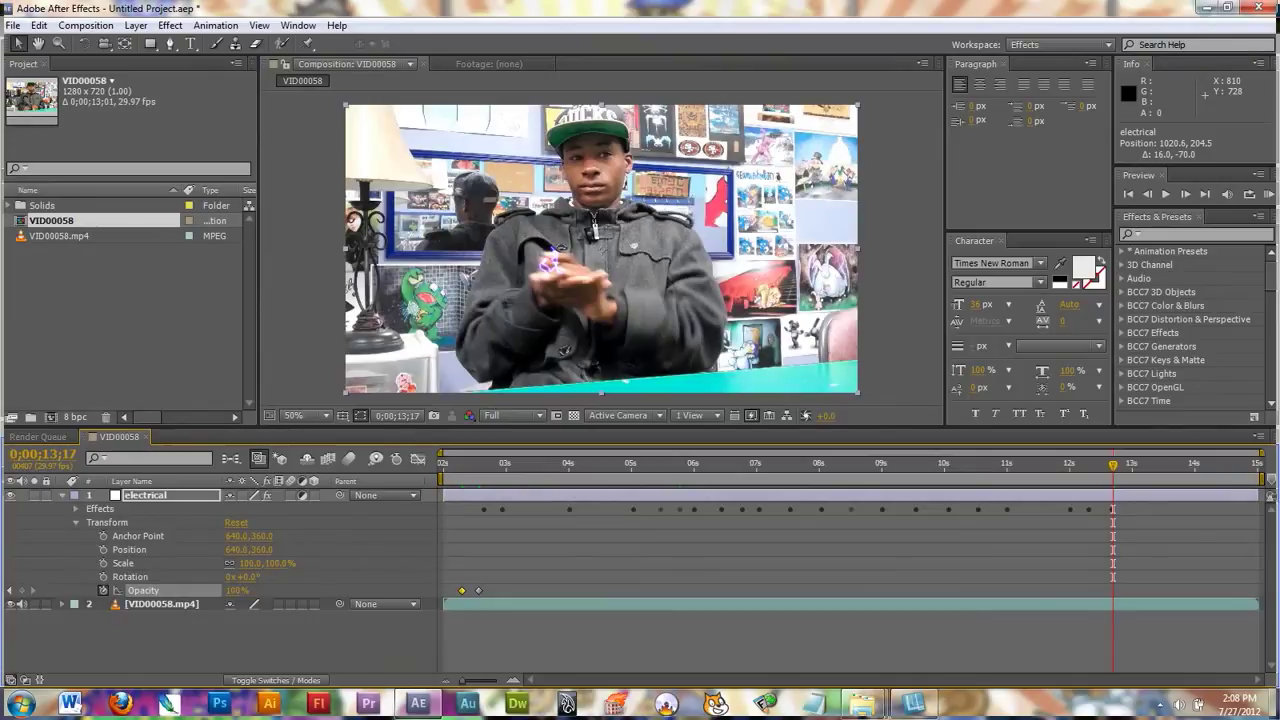
click(44, 462)
Step: At 0;00;13;25, set the electrical layer's Opacity to 0% so the lightning fades out
key(Page_Up)
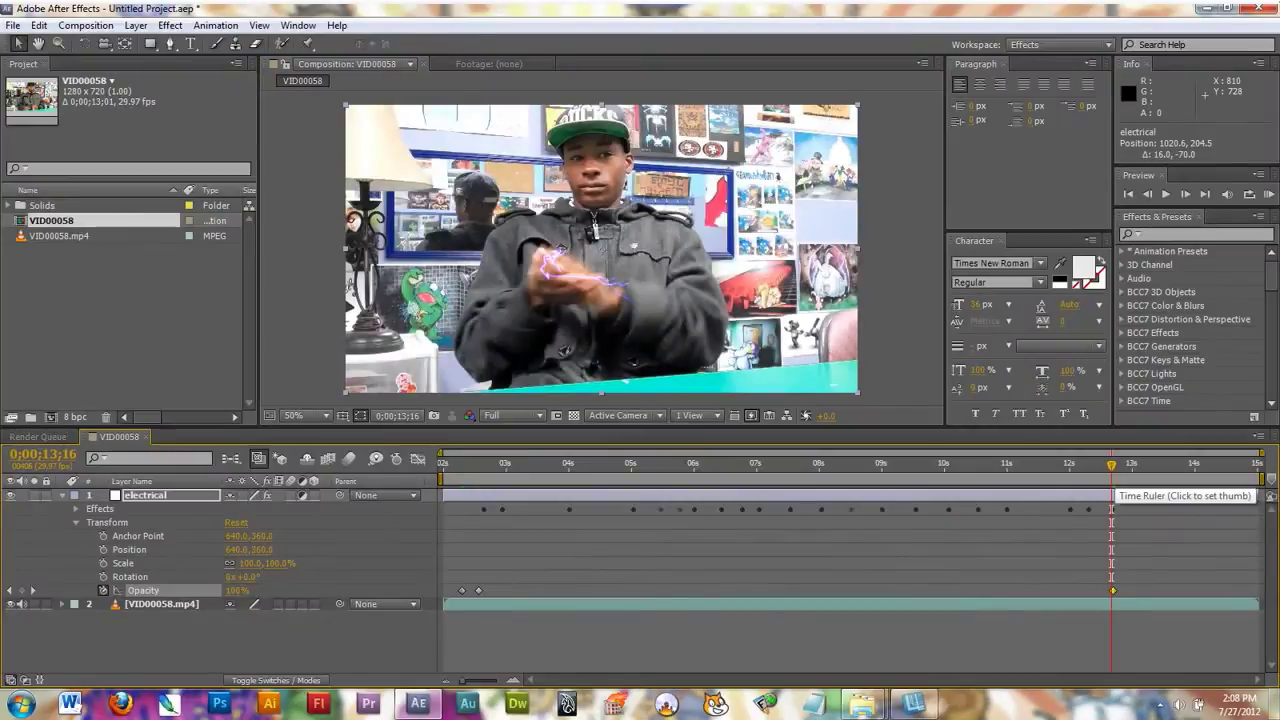
drag(1111, 465, 1130, 465)
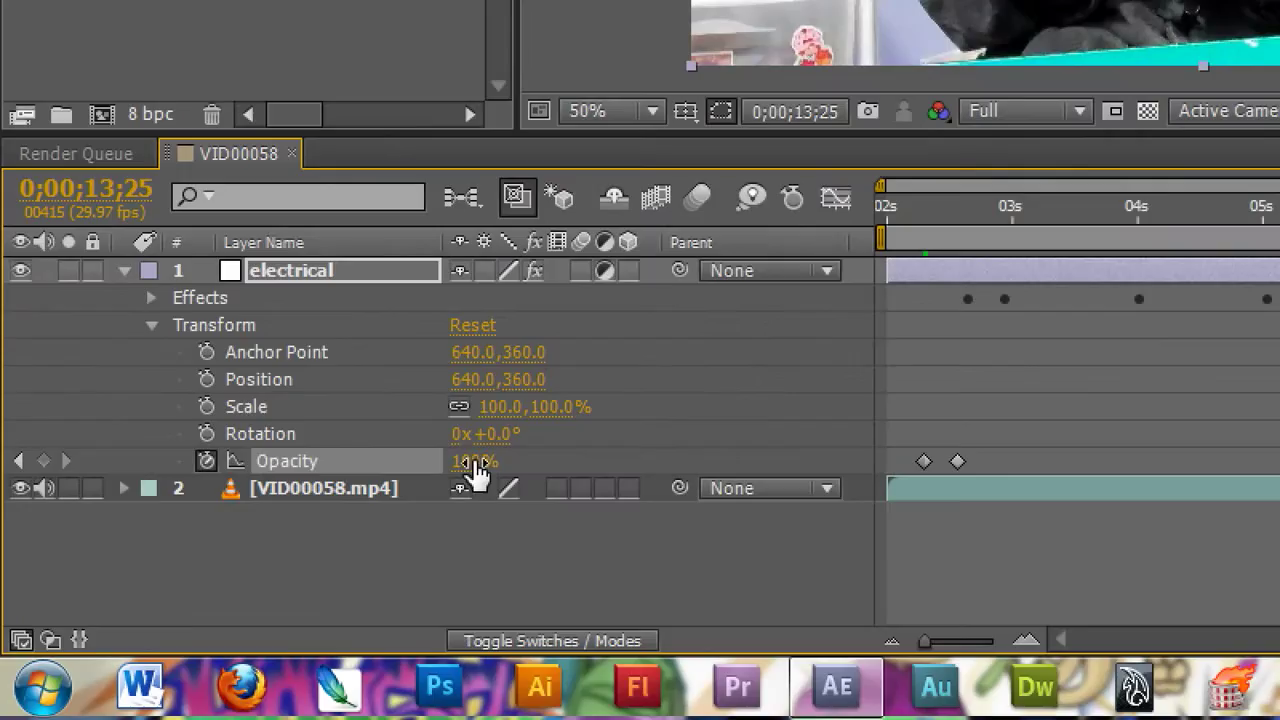
drag(470, 468, 188, 450)
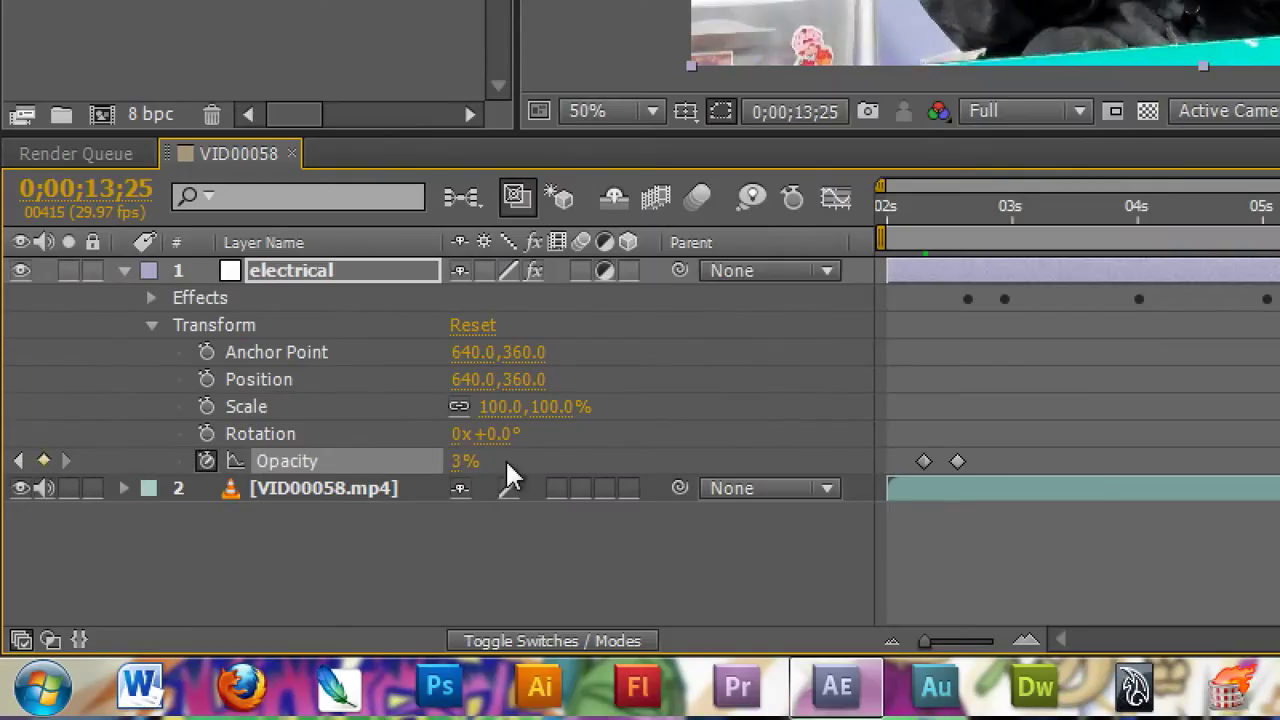
click(463, 462)
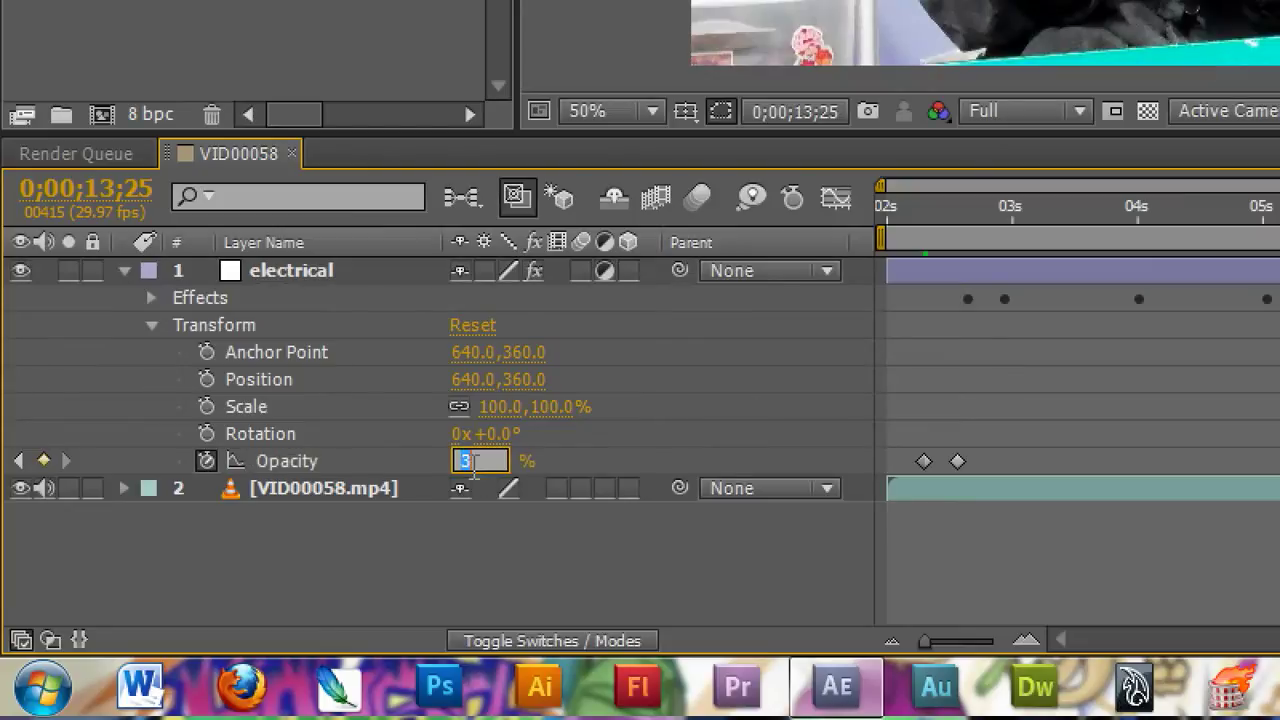
text(0)
key(Return)
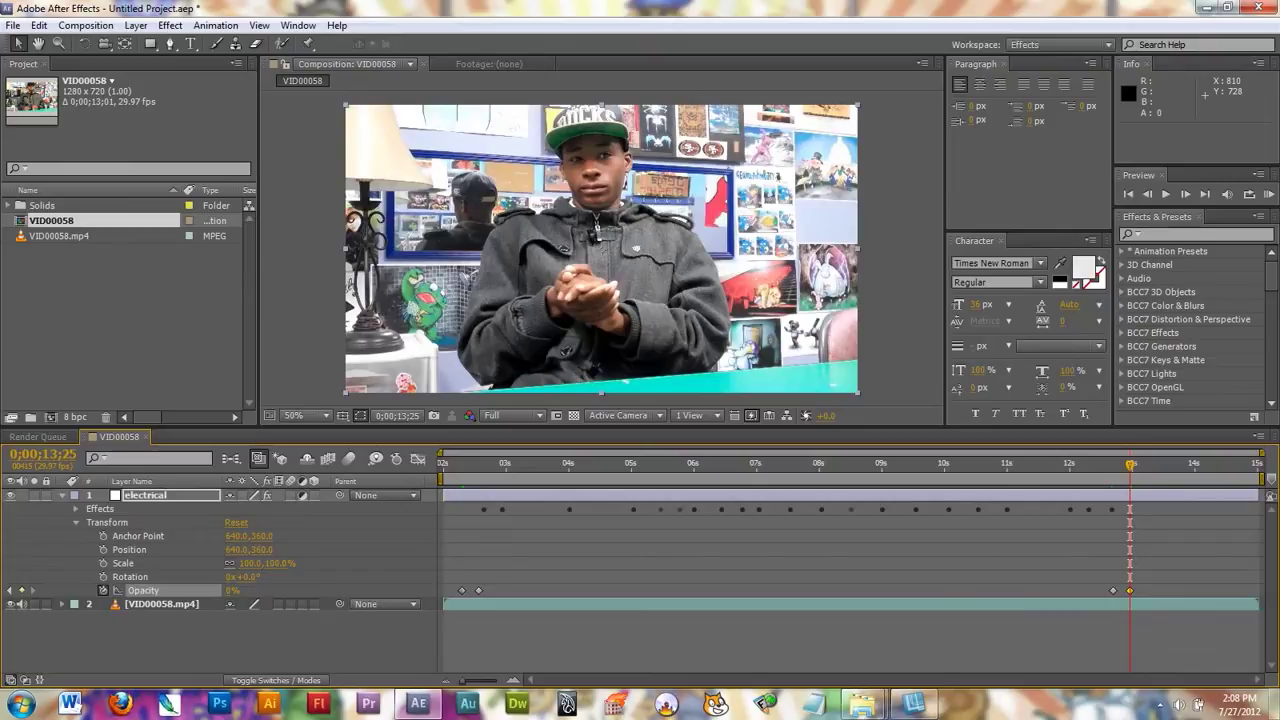
Step: Scrub through the composition to 0;00;14;02 to check the lightning's fade-in and fade-out
drag(1130, 464, 442, 464)
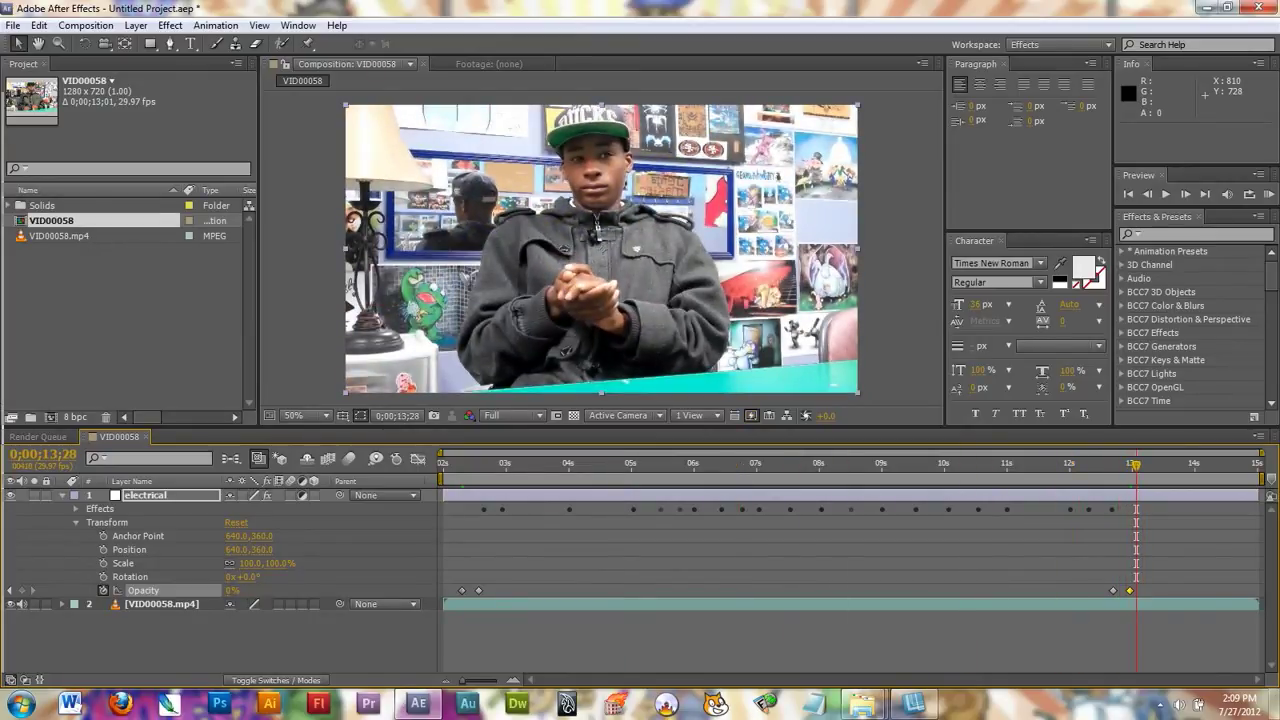
drag(1136, 465, 1145, 465)
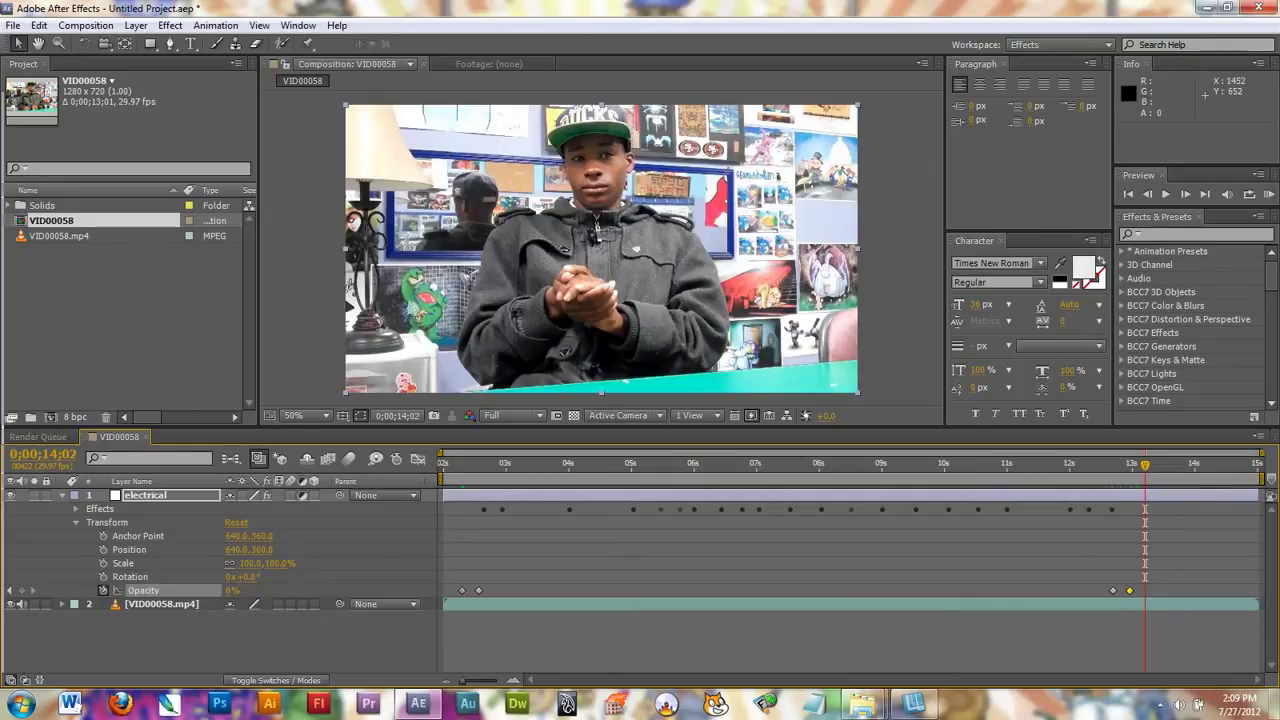
Step: Add the VID00058 composition to the render queue
click(86, 25)
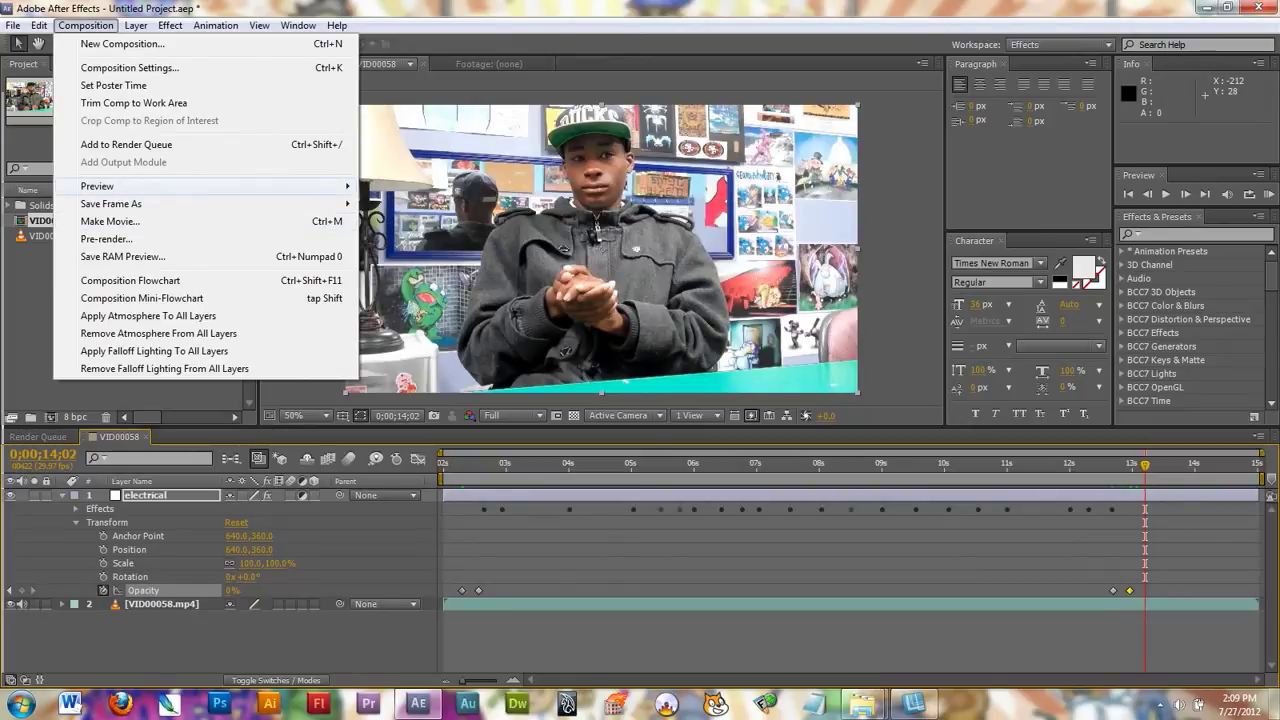
click(110, 221)
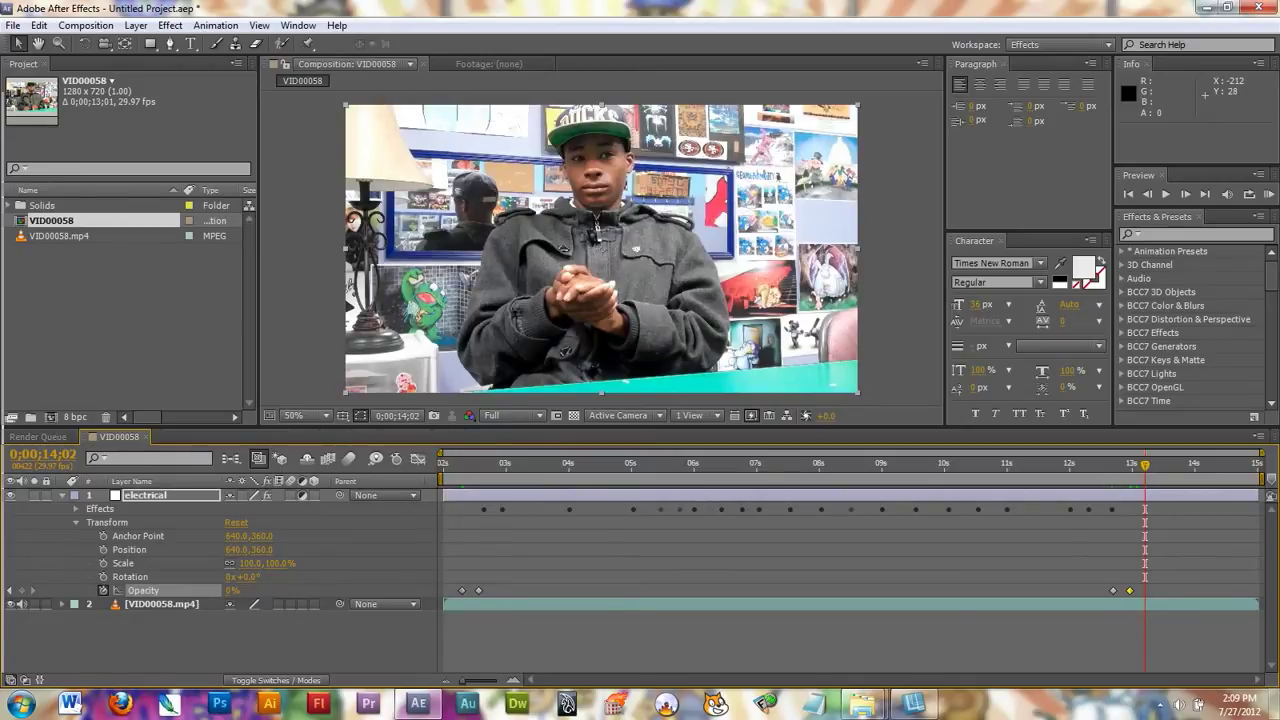
key(ctrl+m)
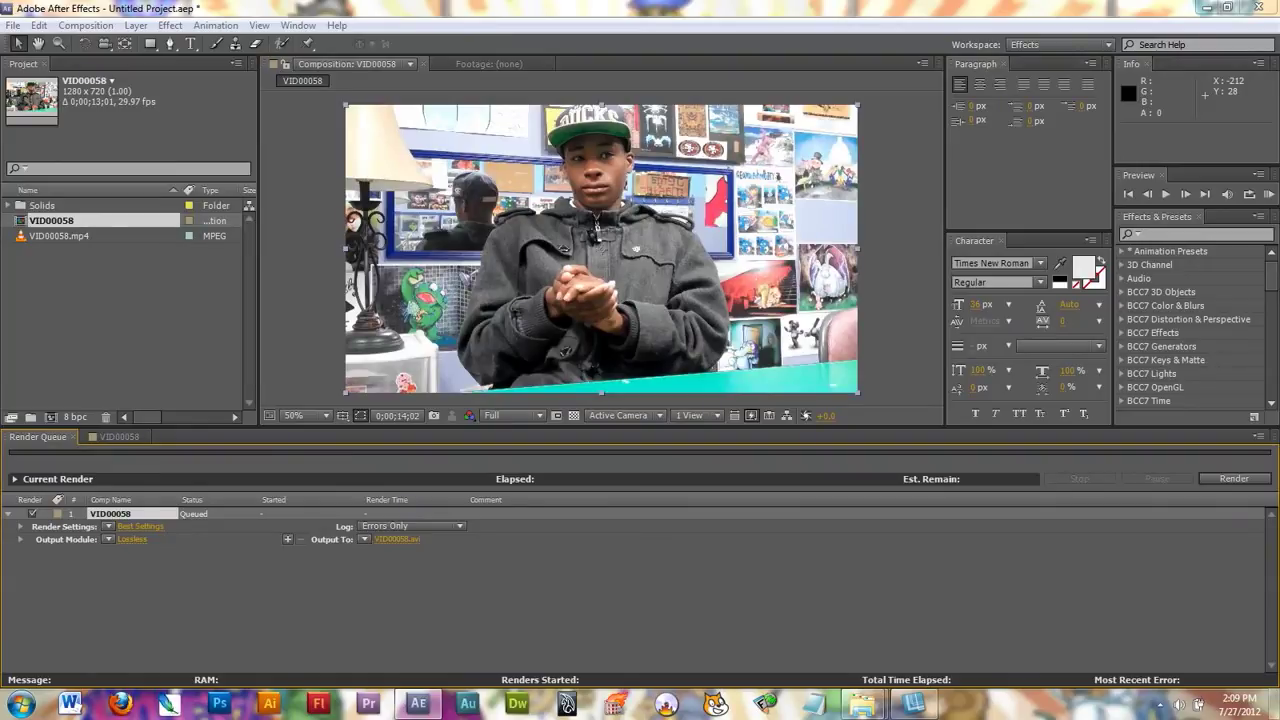
Step: Set the queued render's output format to H.264 and accept the default video options
click(132, 539)
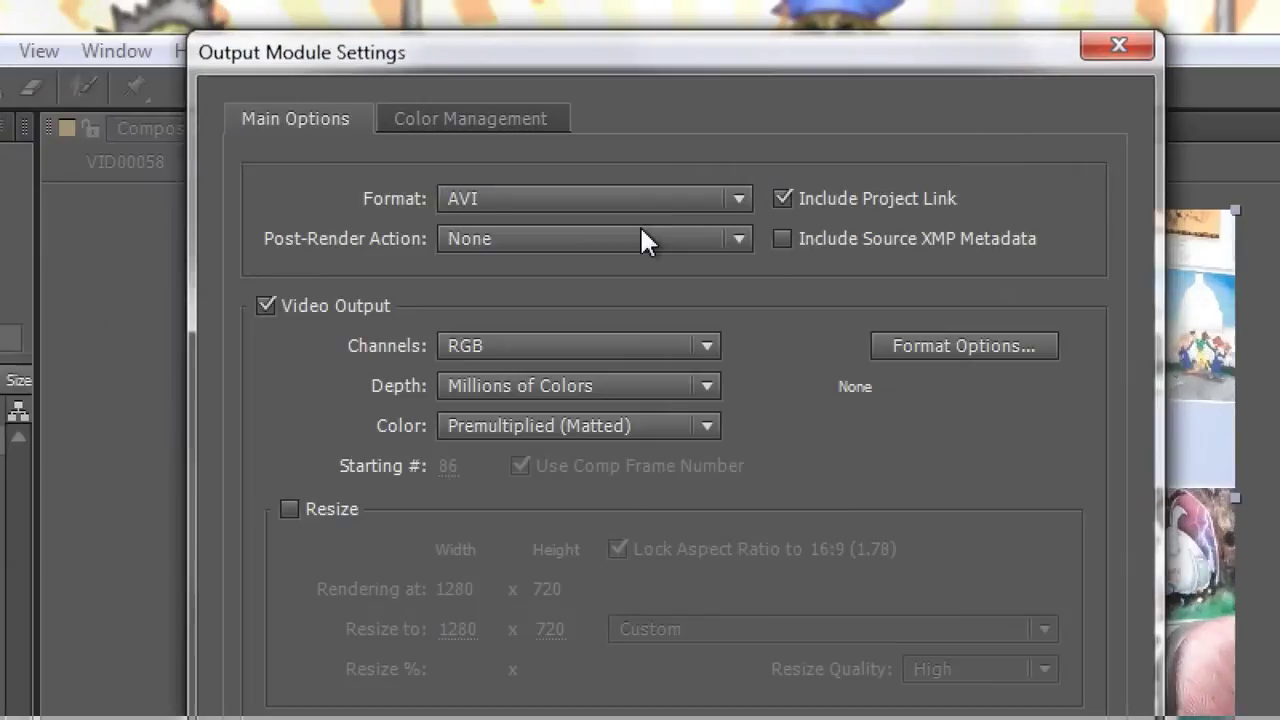
click(555, 98)
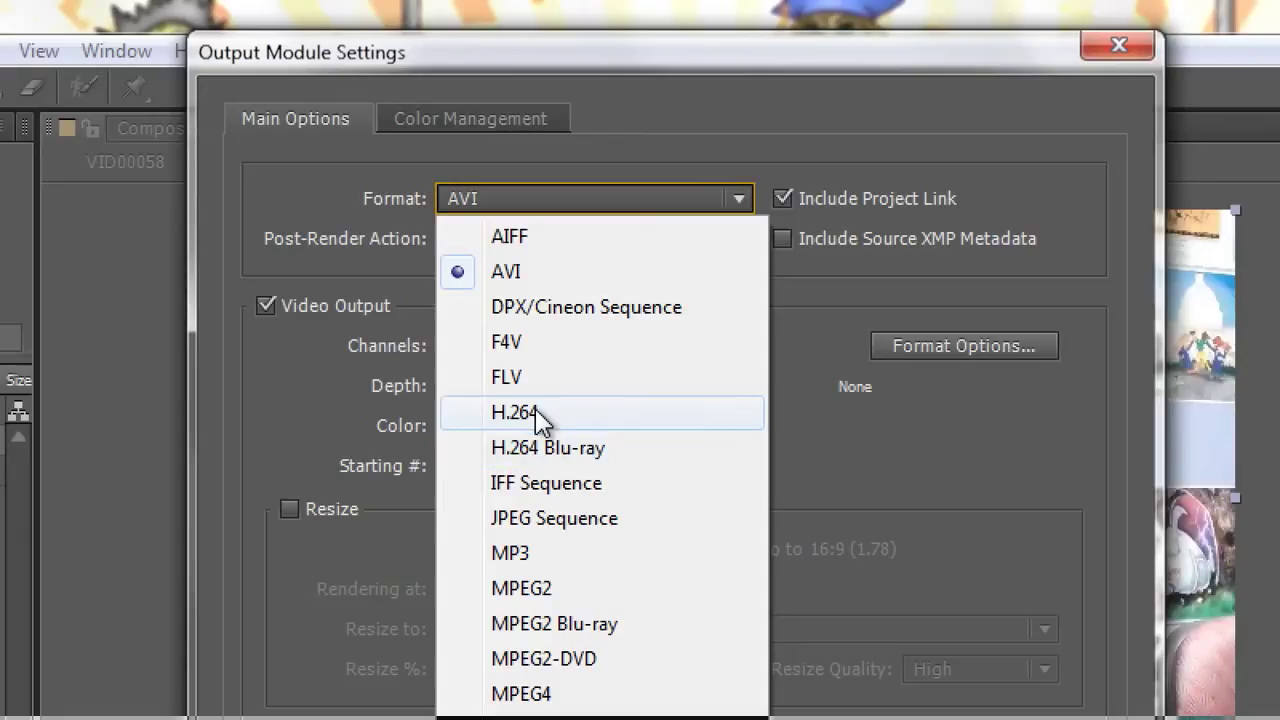
click(536, 413)
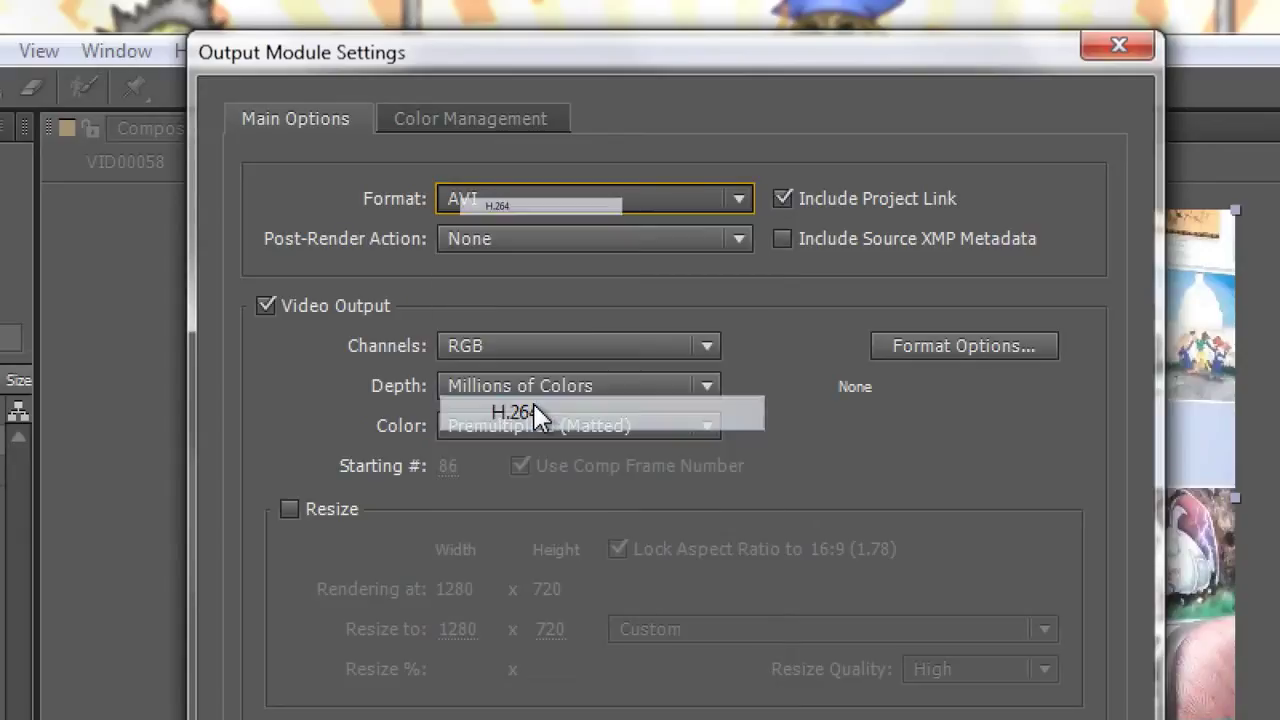
click(963, 345)
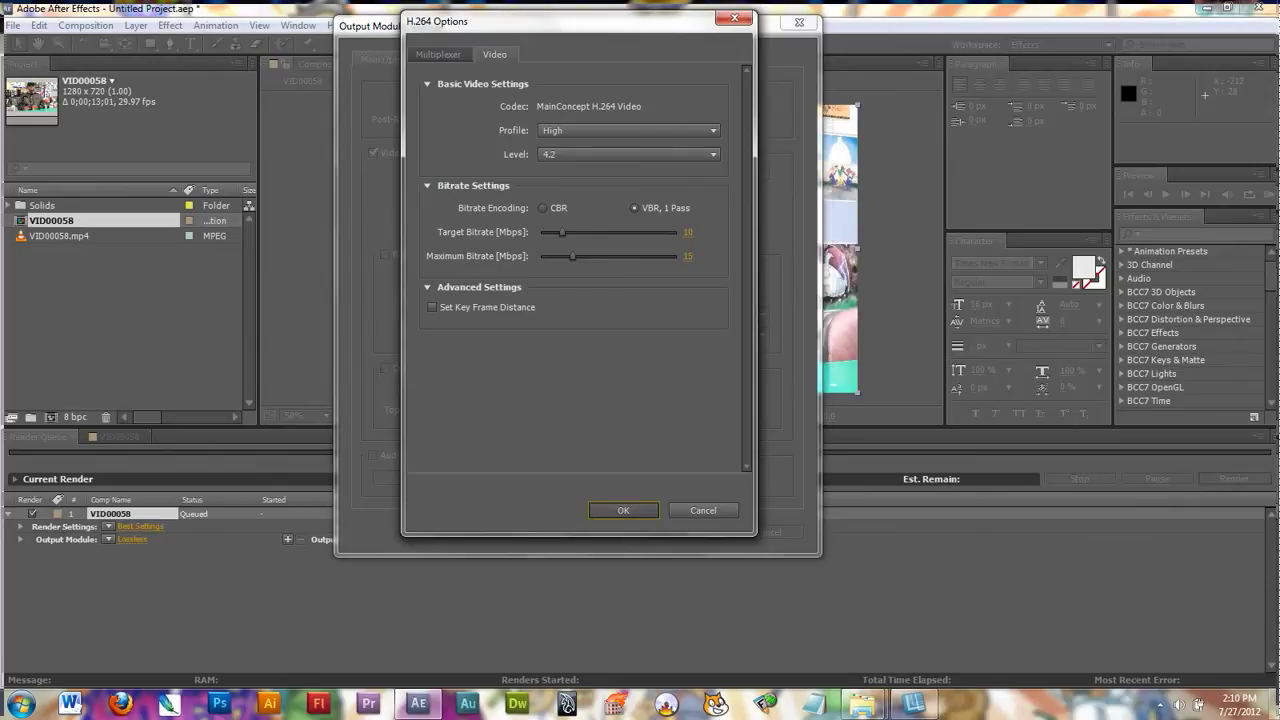
click(623, 510)
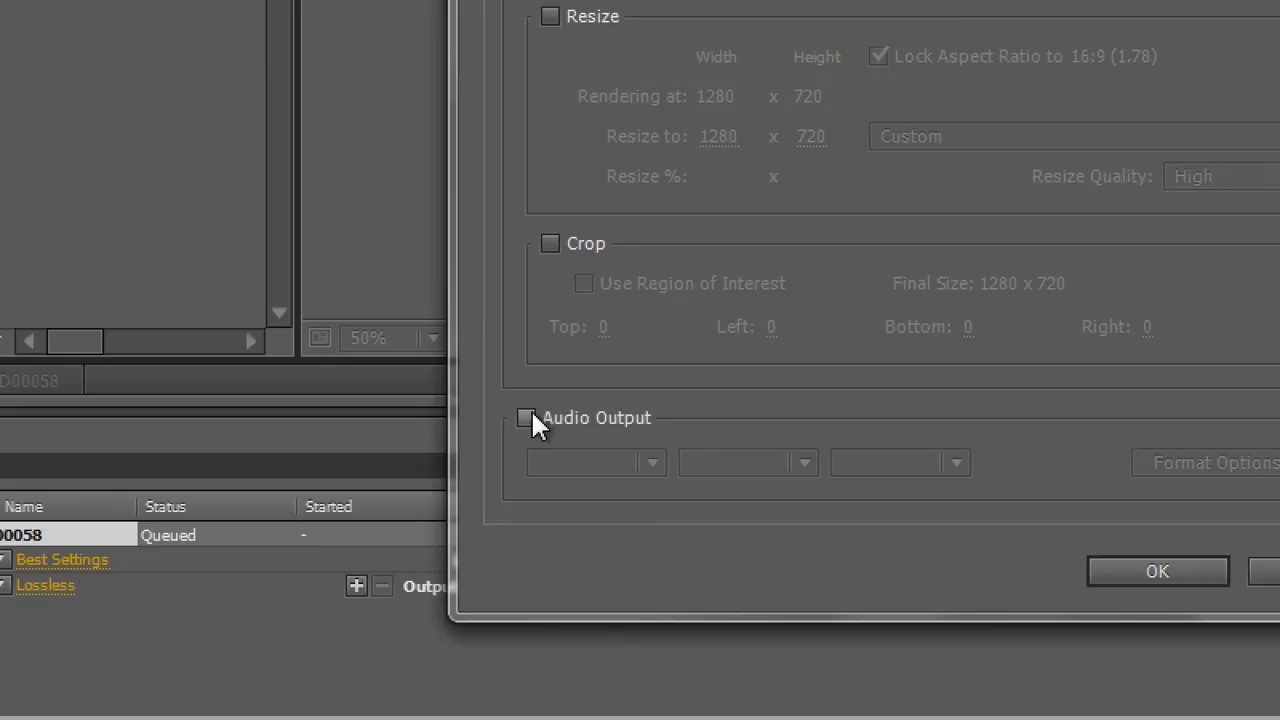
Step: Enable audio output at 48.000 kHz stereo, keep the AAC bitrate at 128 kbps, and confirm the output module settings
click(527, 418)
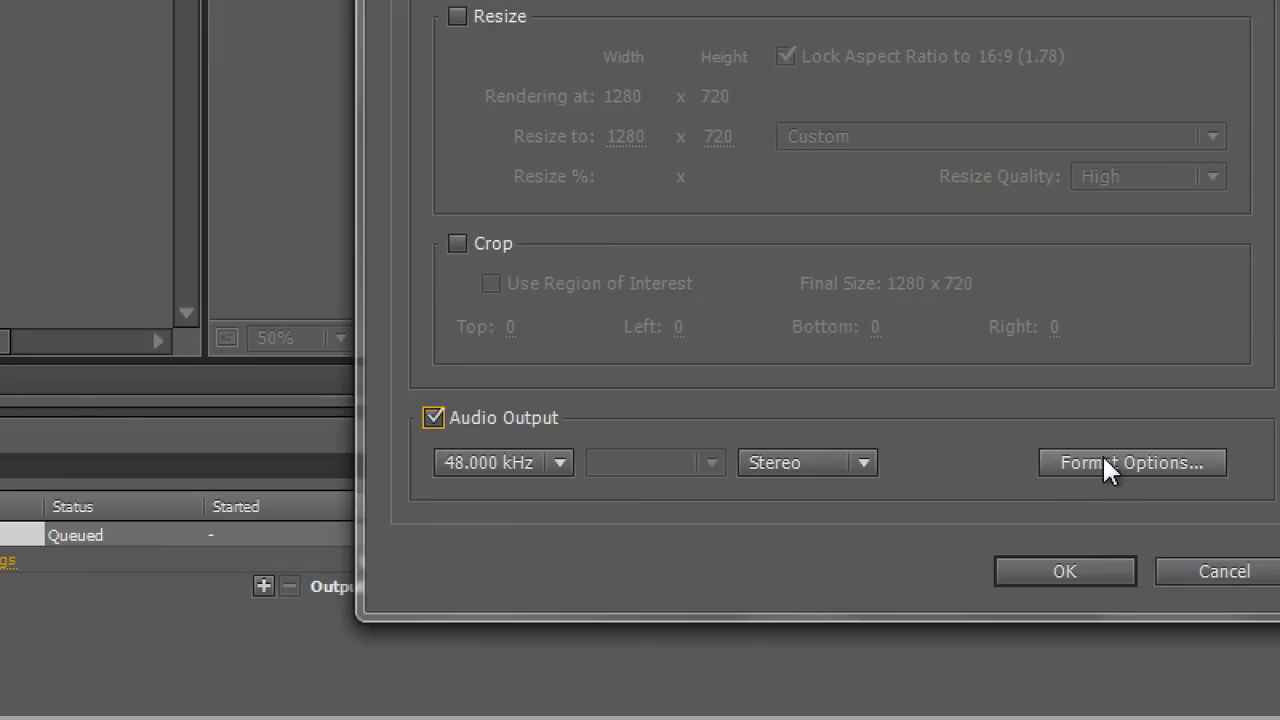
click(1104, 457)
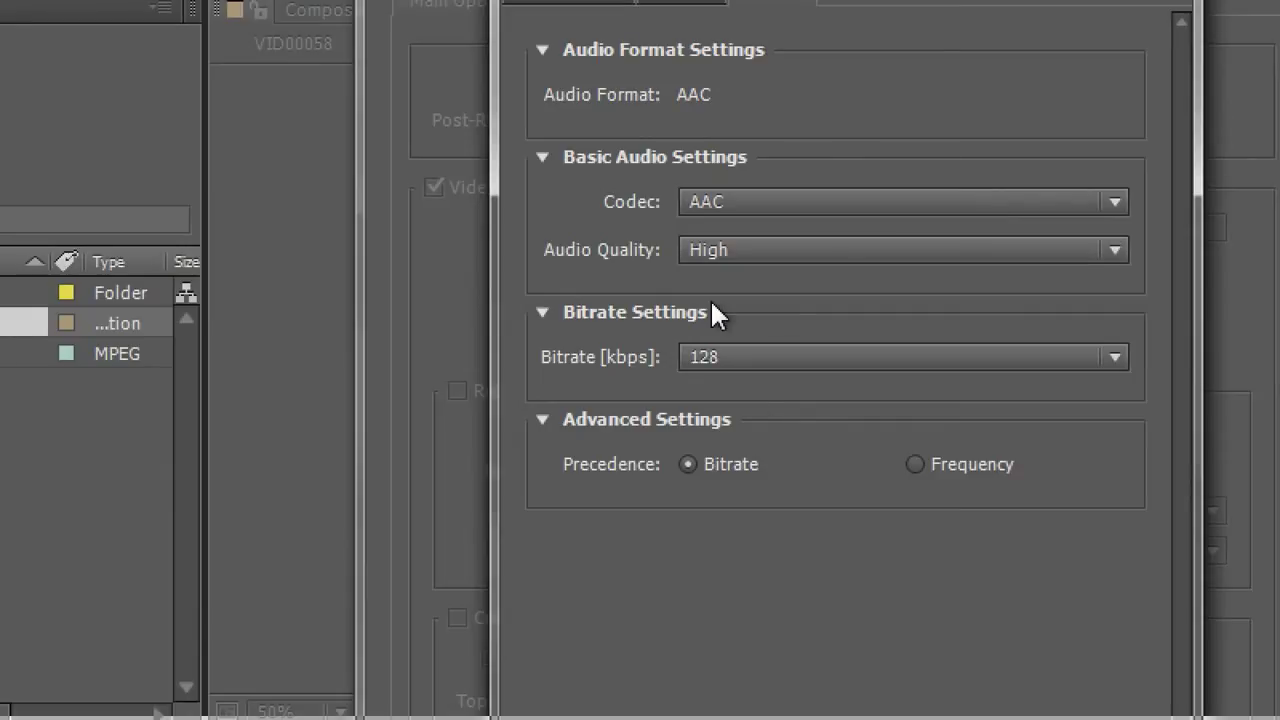
click(766, 357)
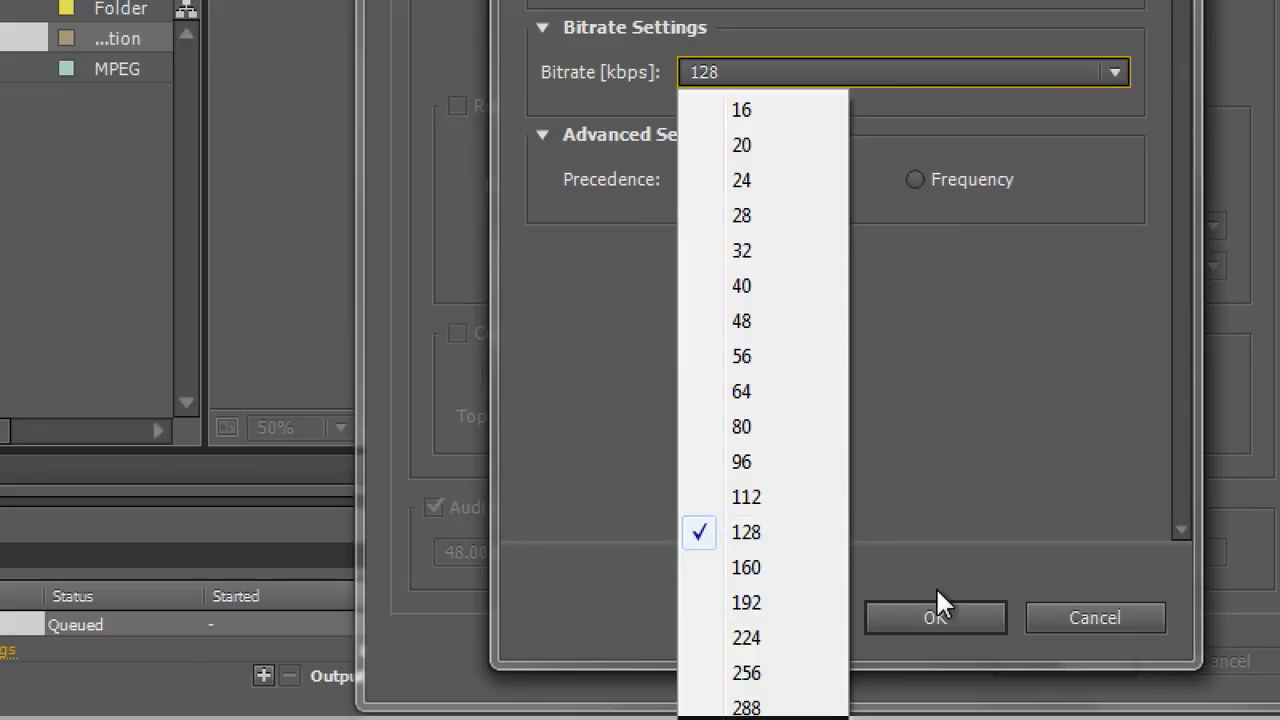
click(926, 540)
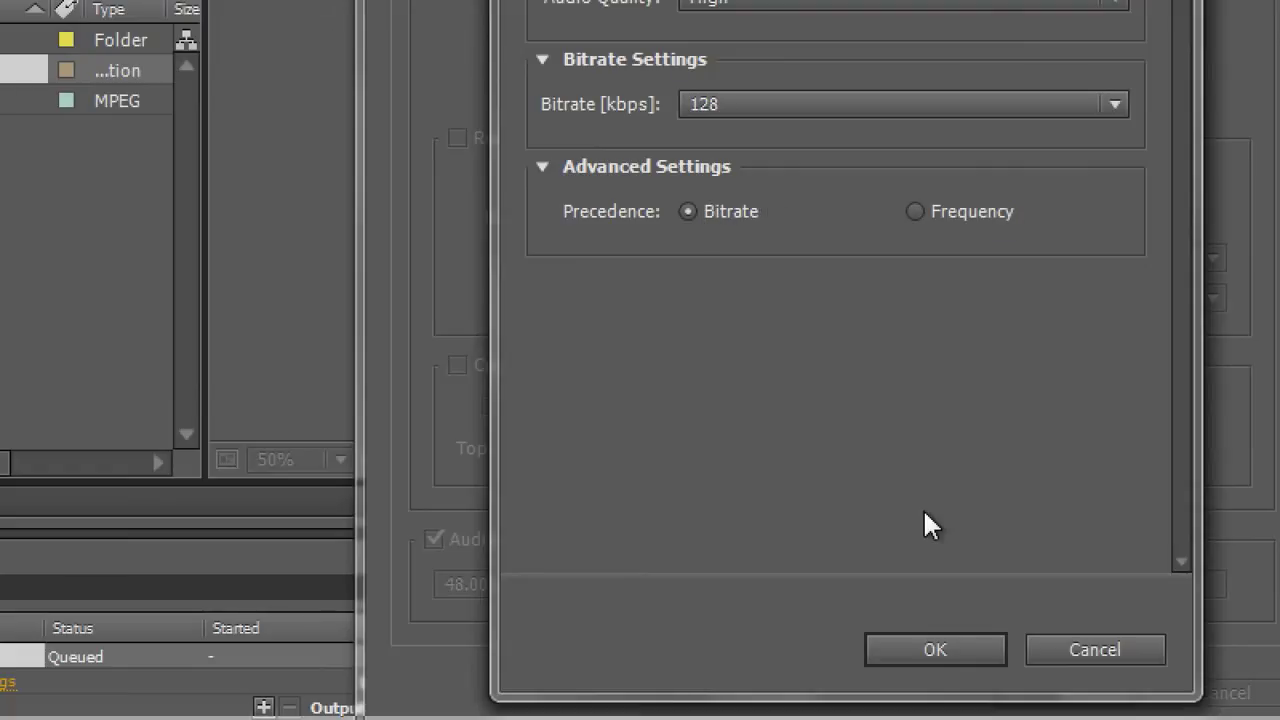
click(912, 642)
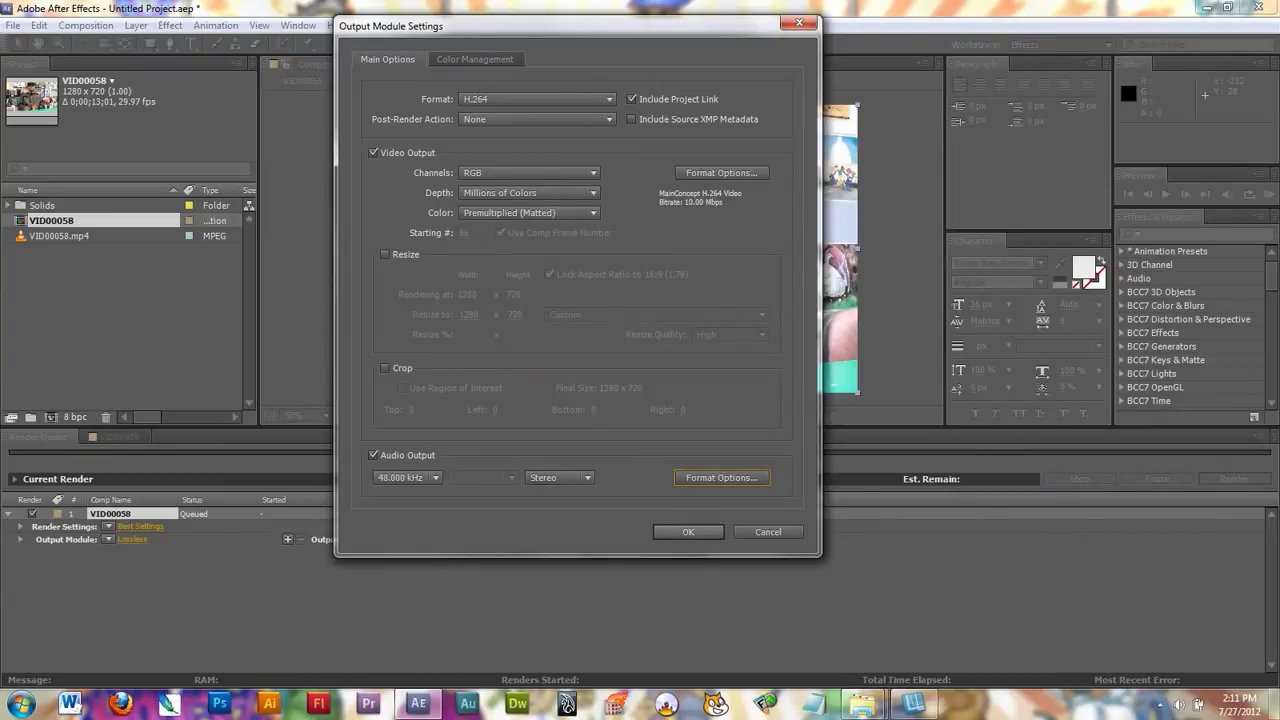
key(Return)
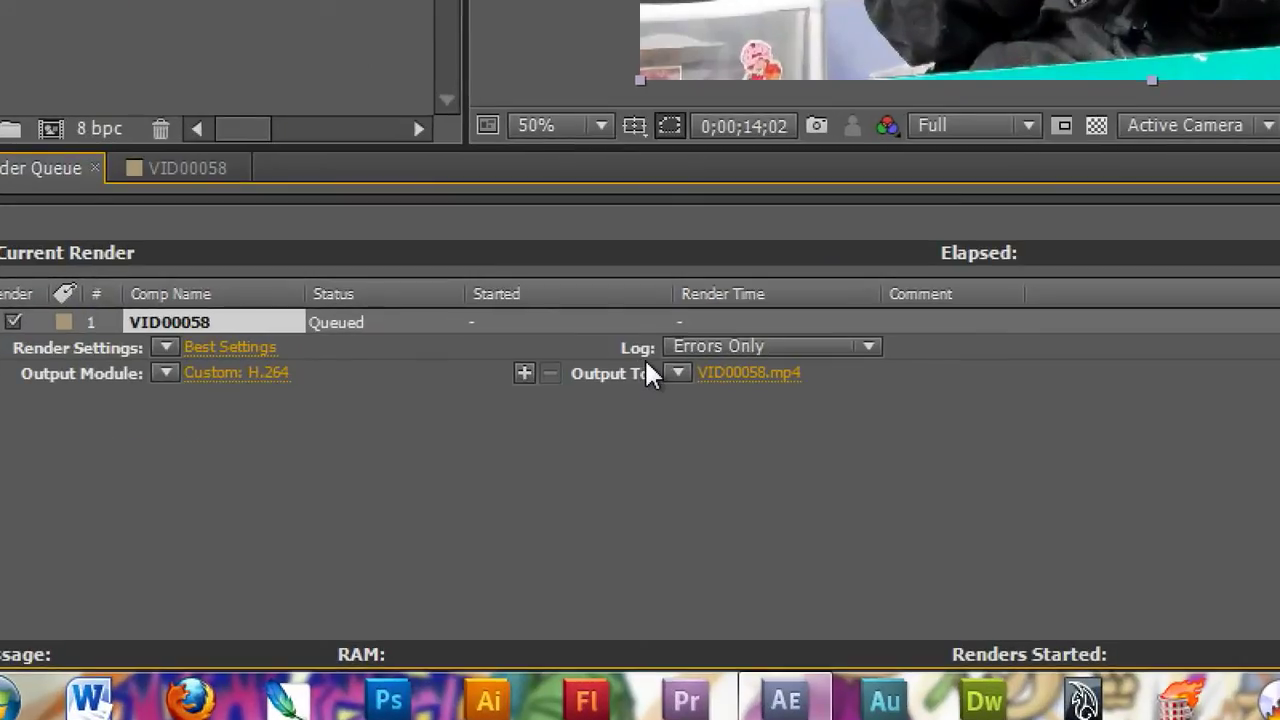
Step: Name the output movie "electrical" in the Videos folder and start the render
click(747, 375)
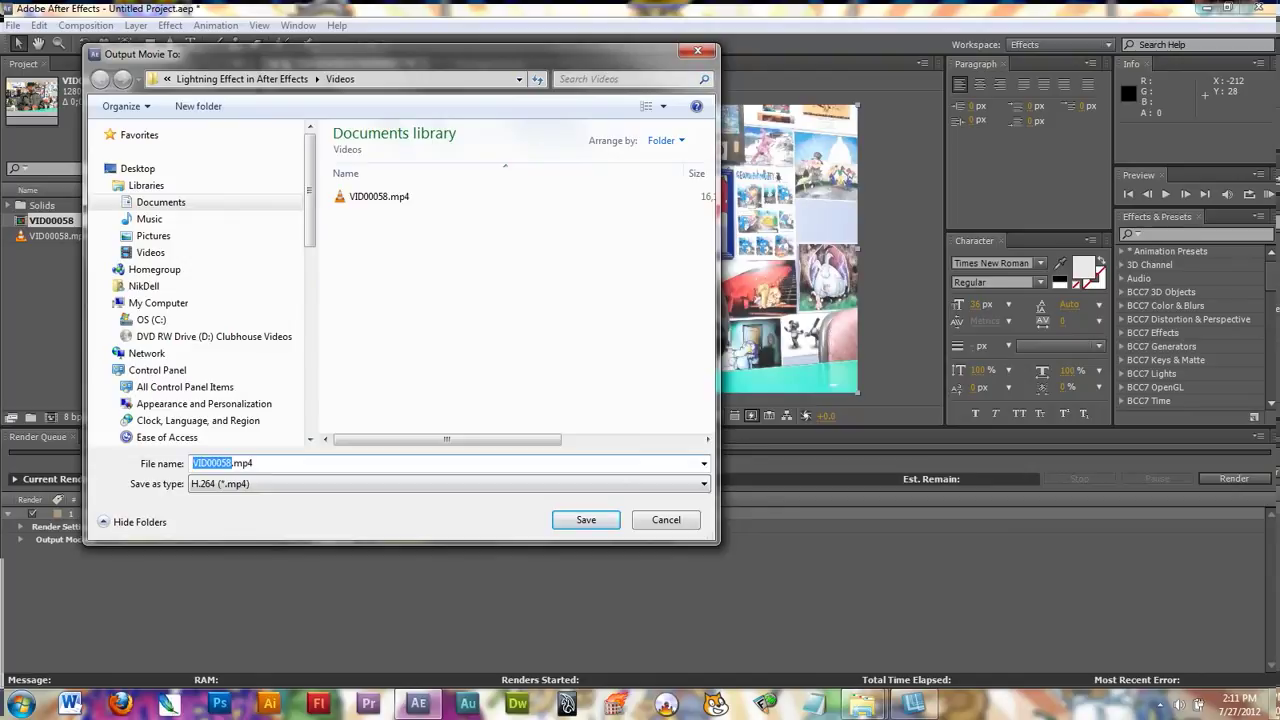
text(electrical)
key(Return)
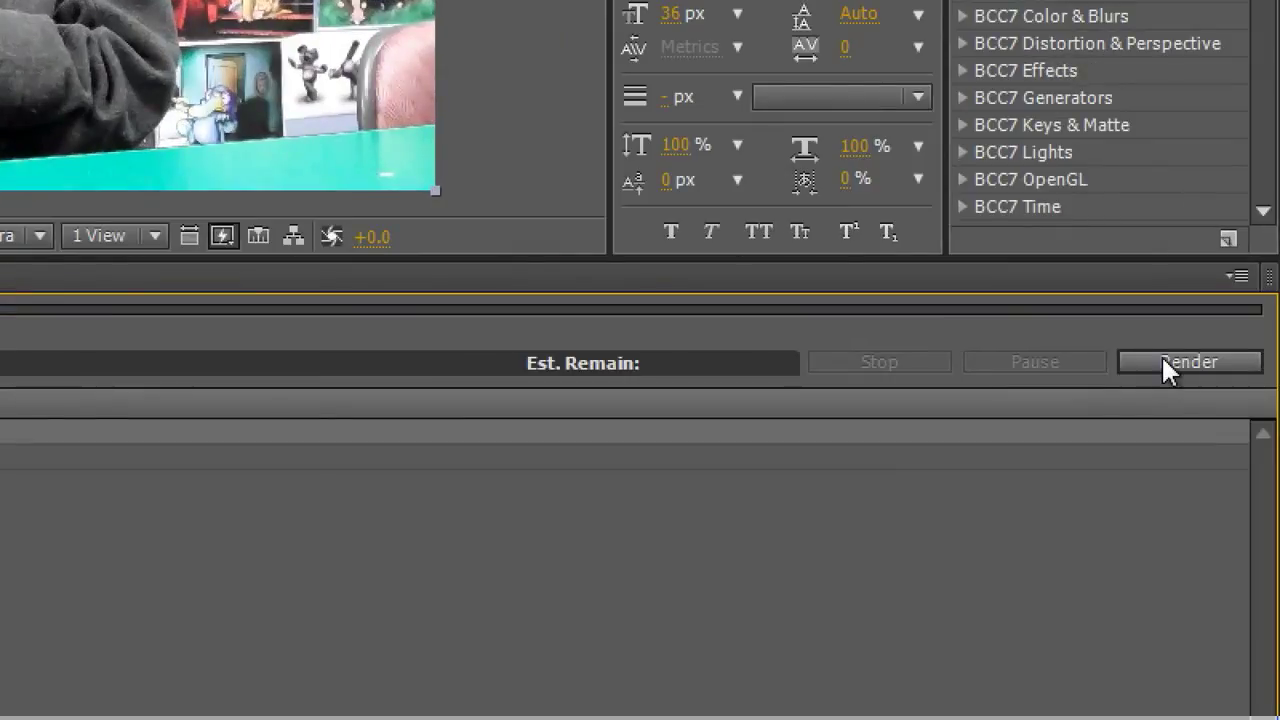
click(1163, 362)
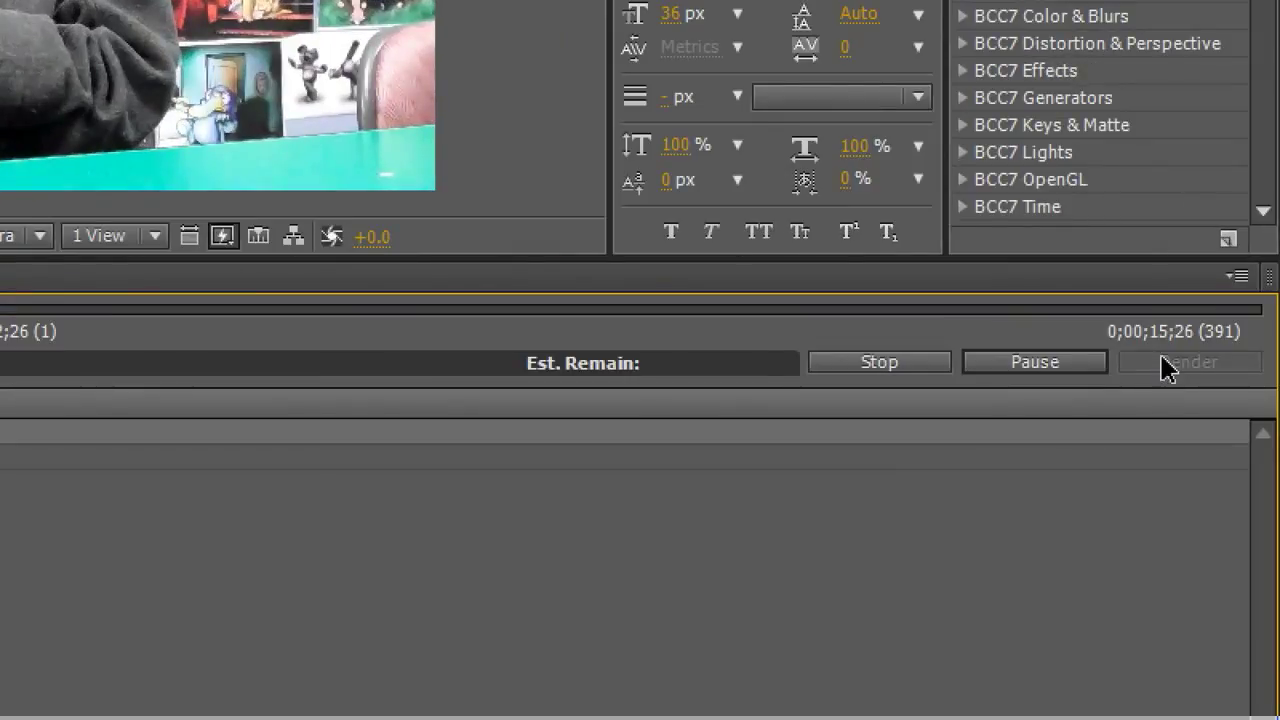